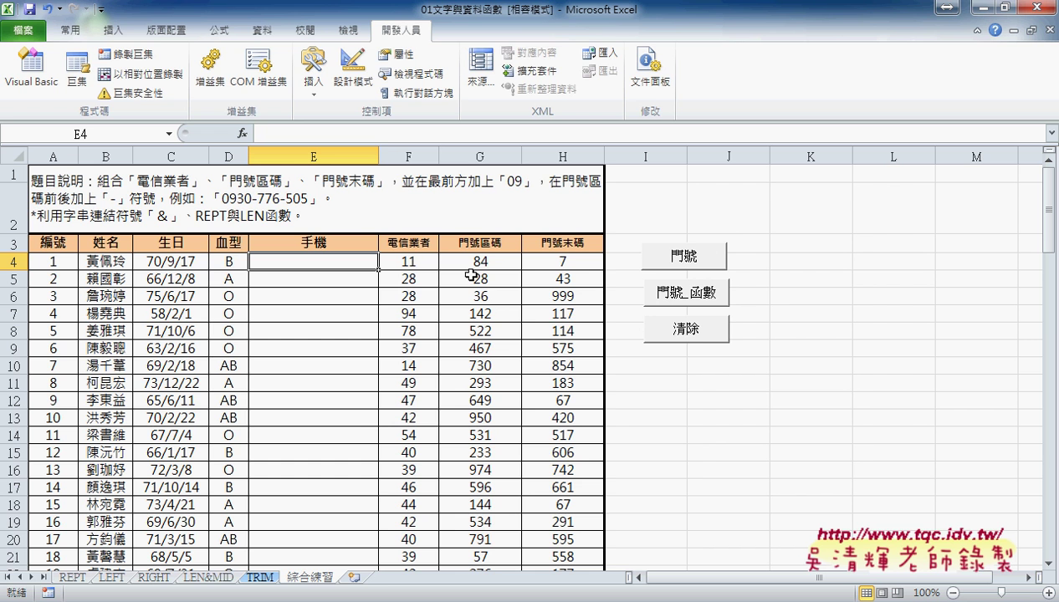
- Switch from Excel to the reference PDF 參考用書_Excel職場函數468招.pdf open in Chrome
{"action": "mouse_move", "coordinate": [718, 370]}
{"action": "left_mouse_down"}
{"action": "mouse_move", "coordinate": [590, 326]}
{"action": "mouse_move", "coordinate": [757, 312]}
{"action": "mouse_move", "coordinate": [728, 389]}
{"action": "left_mouse_up"}
{"action": "left_click_drag", "start_coordinate": [870, 366], "coordinate": [760, 301]}
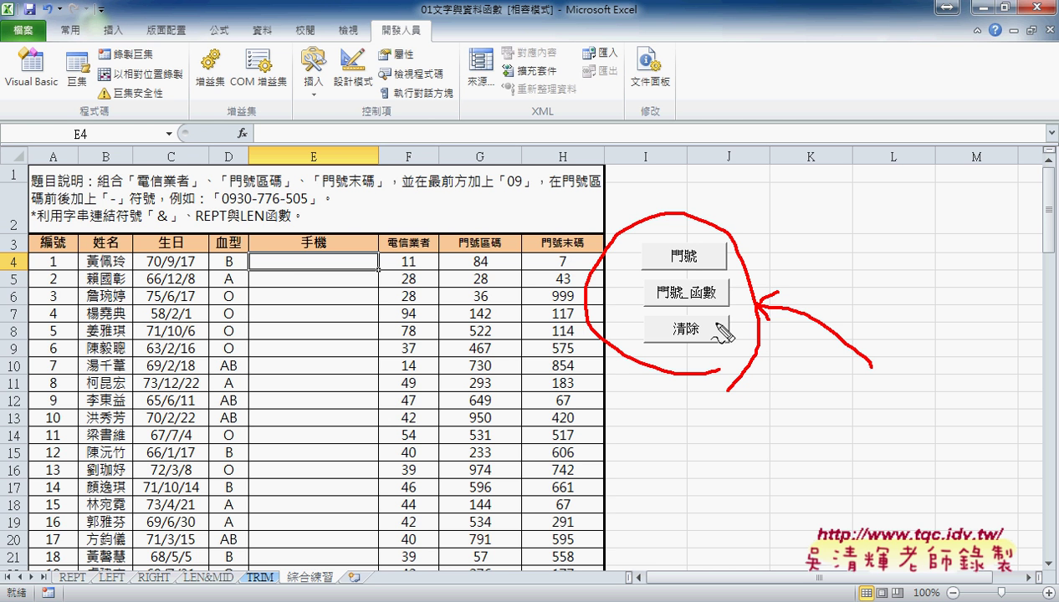
{"action": "key", "text": "Escape"}
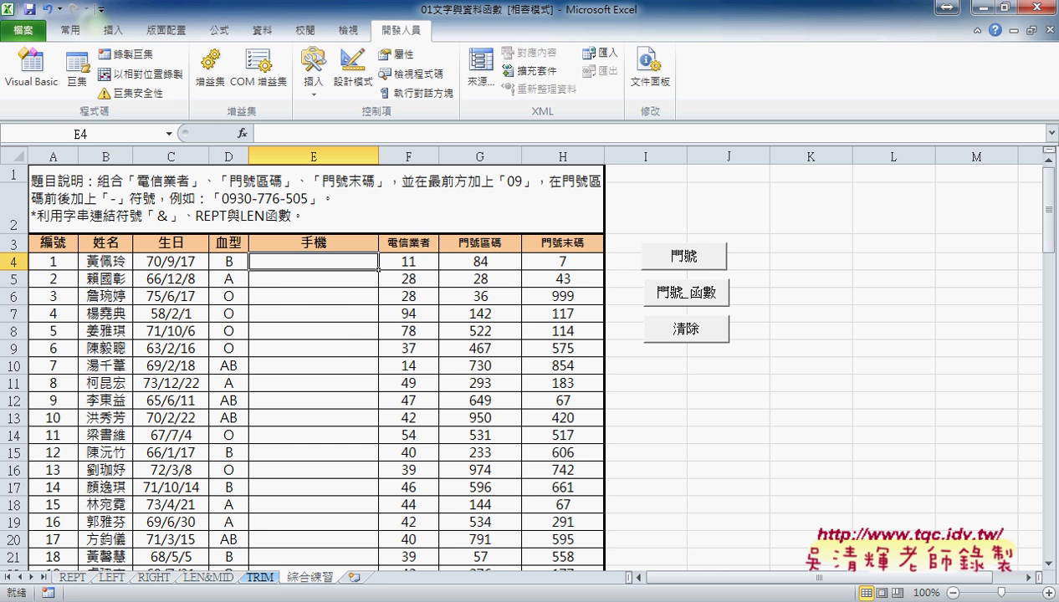
{"action": "left_click", "coordinate": [208, 566]}
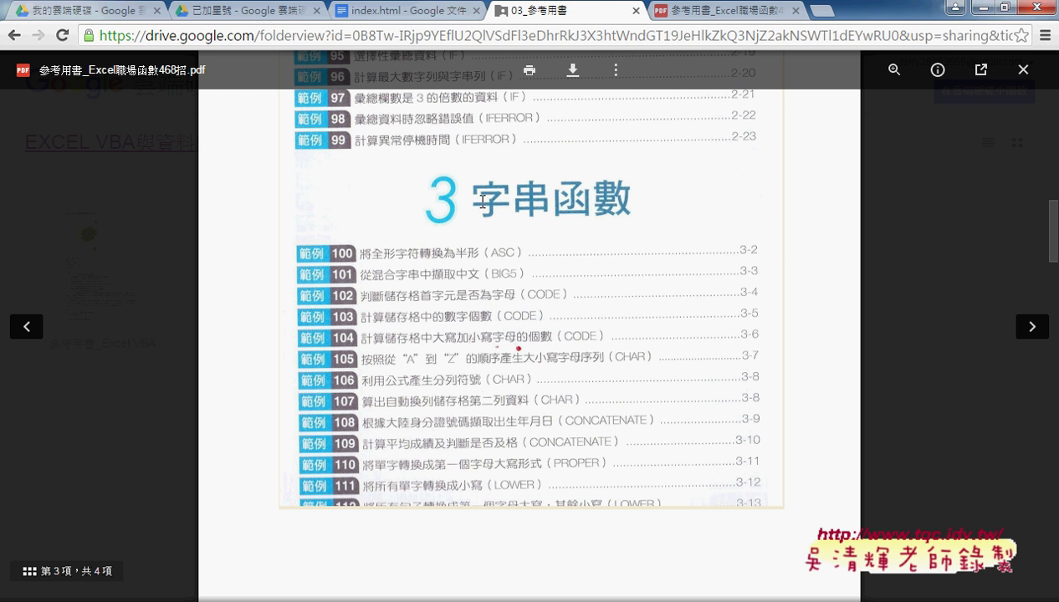
- Read the chapter 3 字串函數 contents page, then minimize Chrome to return to the 綜合練習 sheet
{"action": "key", "text": "ctrl+shift+d"}
{"action": "left_click_drag", "start_coordinate": [491, 301], "coordinate": [513, 303]}
{"action": "left_click_drag", "start_coordinate": [435, 301], "coordinate": [461, 301]}
{"action": "left_click_drag", "start_coordinate": [528, 302], "coordinate": [563, 303]}
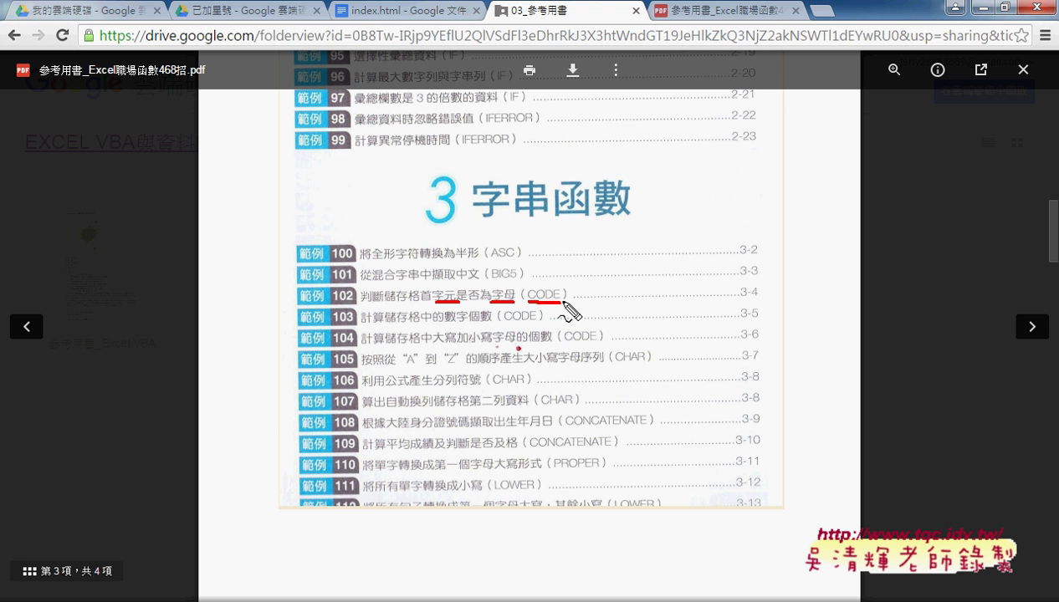
{"action": "key", "text": "Escape"}
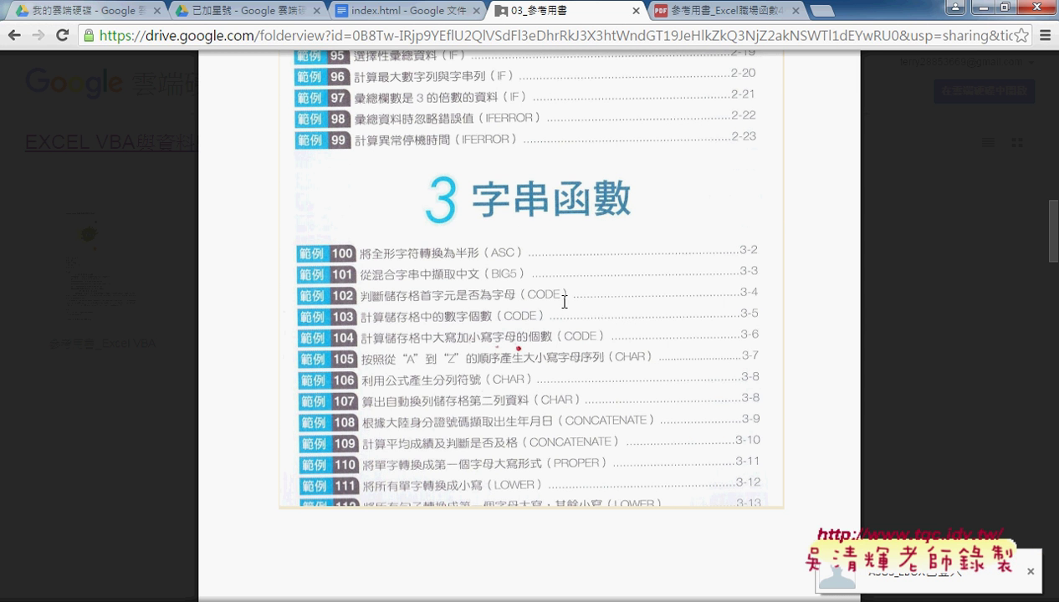
{"action": "left_click", "coordinate": [984, 10]}
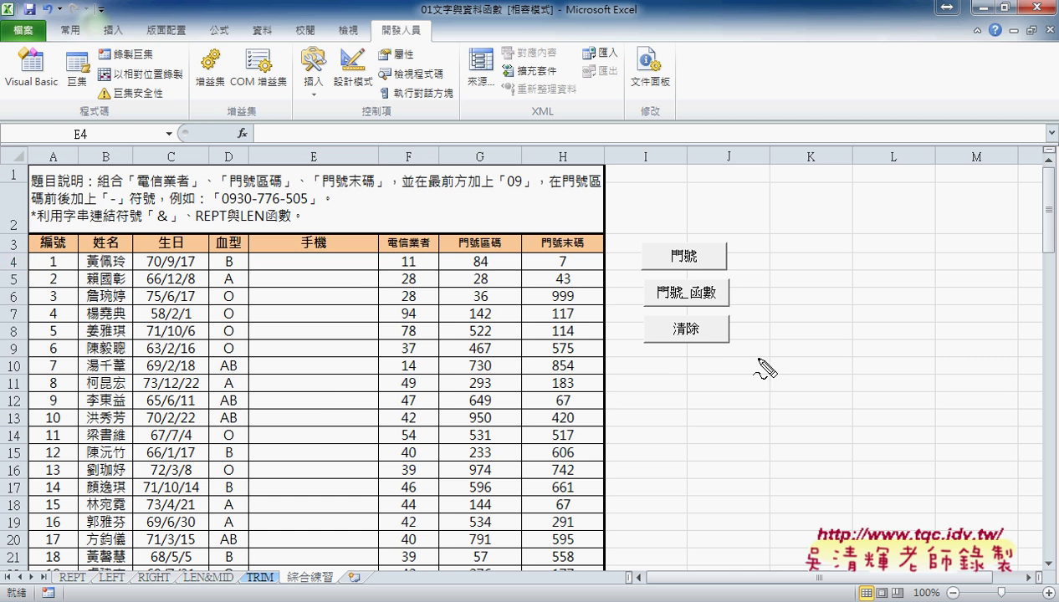
- Look over the 綜合練習 sheet's filled 電信業者, 門號區碼 and 門號末碼 columns, with 手機 still blank
{"action": "left_click_drag", "start_coordinate": [701, 343], "coordinate": [687, 350]}
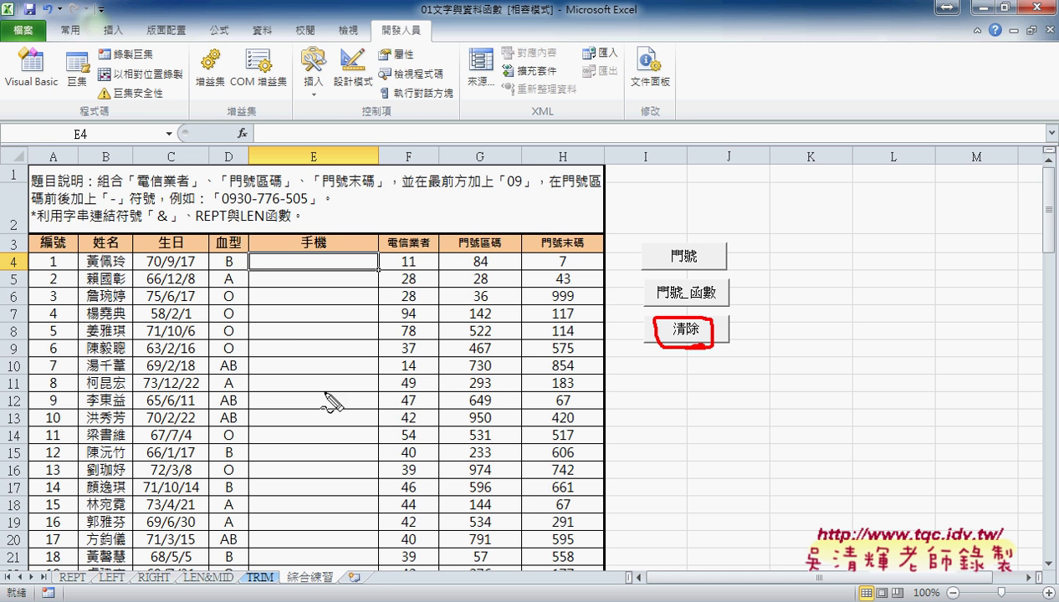
{"action": "mouse_move", "coordinate": [784, 410]}
{"action": "left_mouse_down"}
{"action": "mouse_move", "coordinate": [725, 354]}
{"action": "mouse_move", "coordinate": [738, 349]}
{"action": "left_mouse_up"}
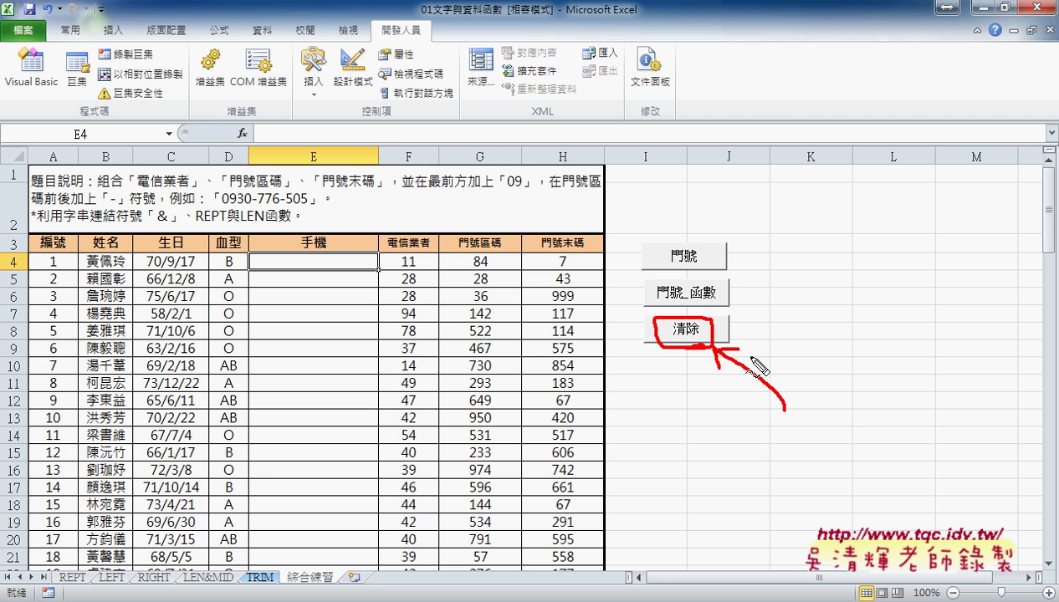
{"action": "key", "text": "Escape"}
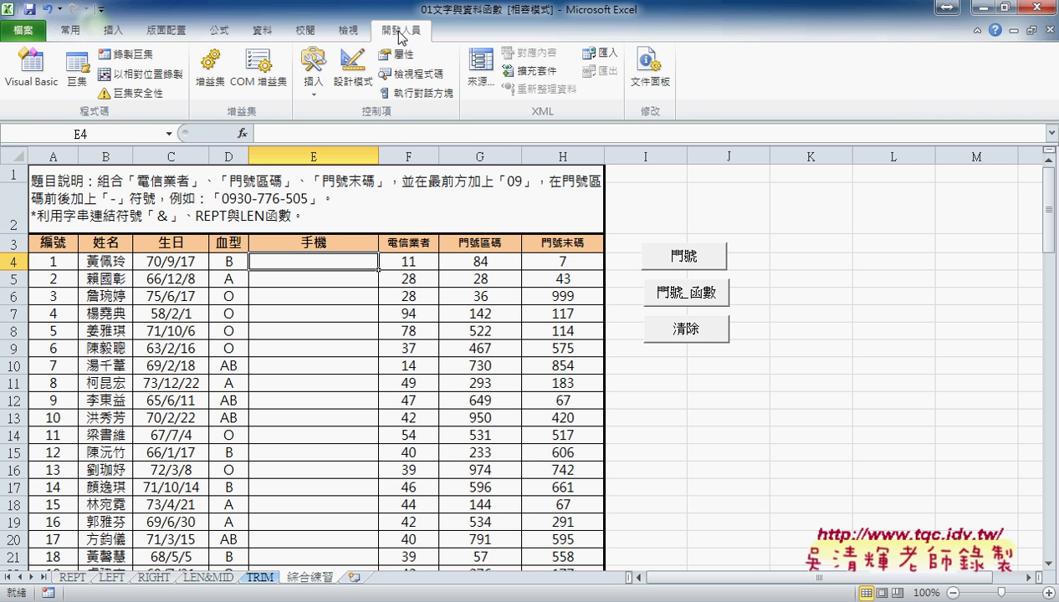
- Open the VBA editor and resize it beside the sheet so code and columns A–B both show
{"action": "left_click", "coordinate": [37, 92]}
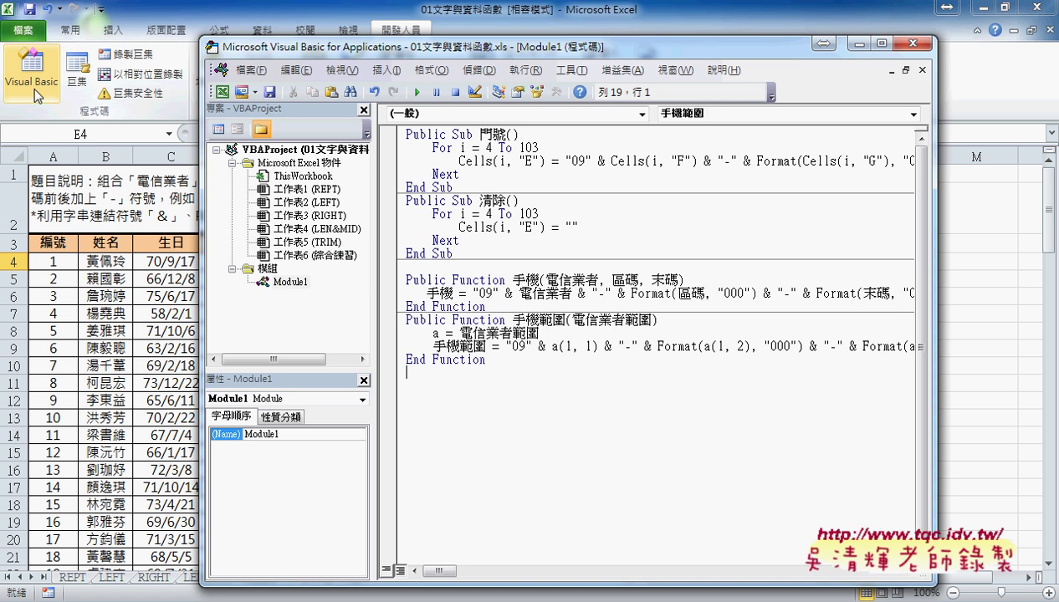
{"action": "left_click_drag", "start_coordinate": [635, 54], "coordinate": [452, 30]}
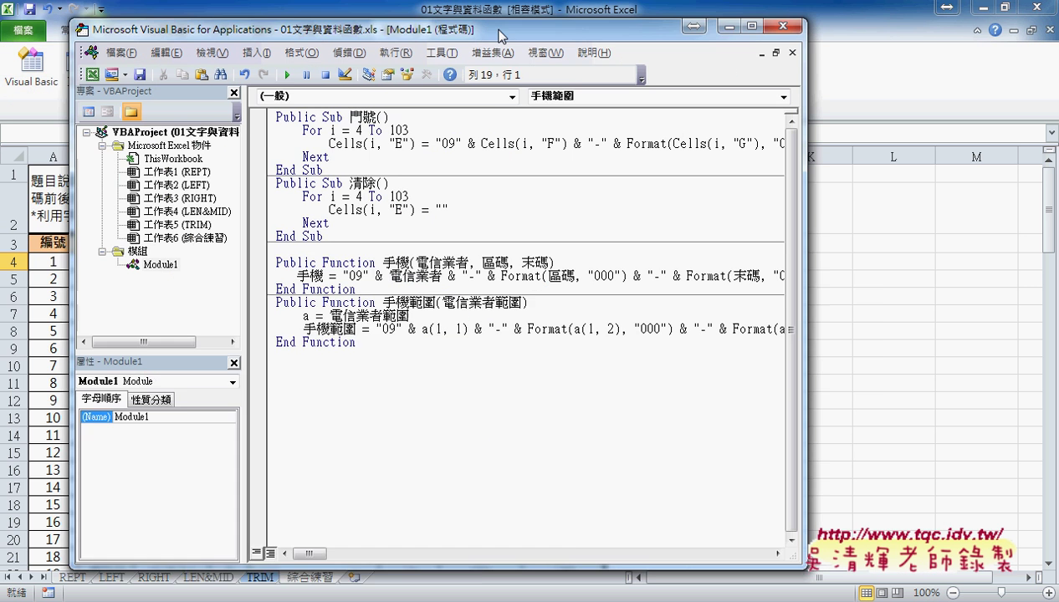
{"action": "mouse_move", "coordinate": [752, 558]}
{"action": "left_mouse_down"}
{"action": "mouse_move", "coordinate": [1035, 572]}
{"action": "mouse_move", "coordinate": [791, 559]}
{"action": "left_mouse_up"}
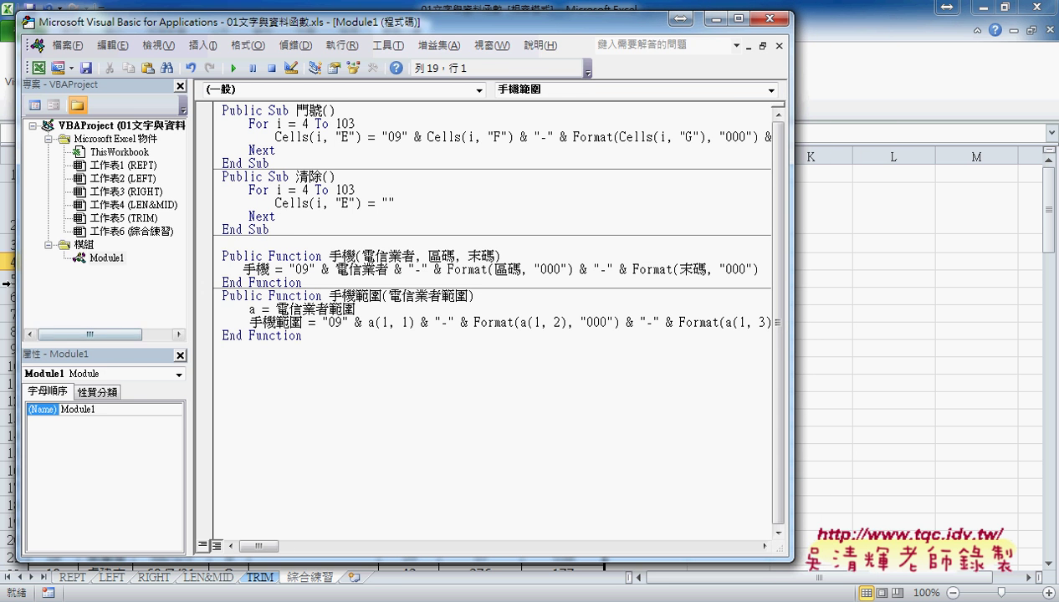
{"action": "left_click_drag", "start_coordinate": [17, 286], "coordinate": [84, 286]}
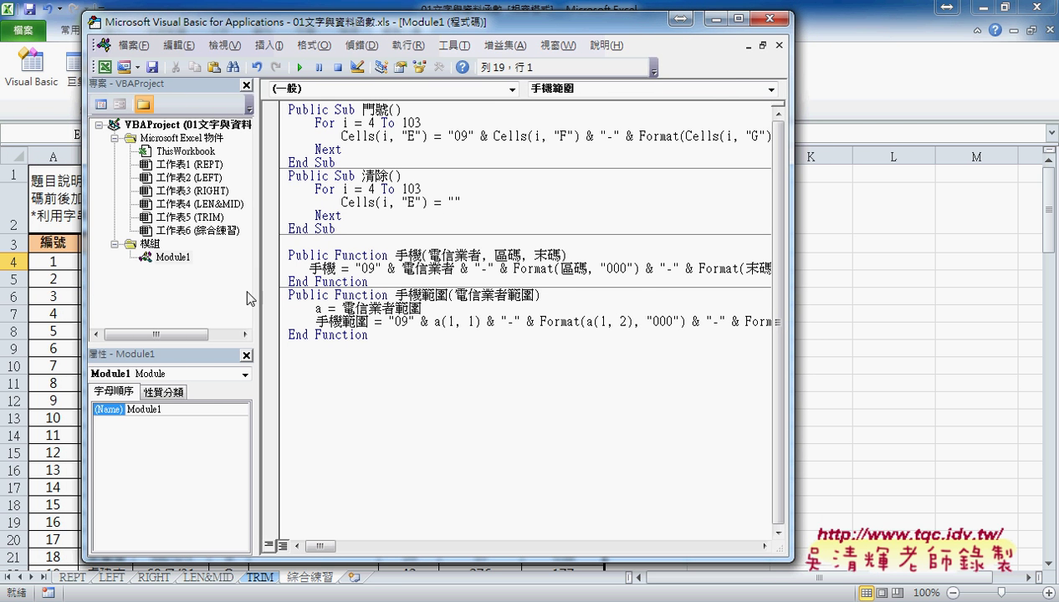
{"action": "left_click_drag", "start_coordinate": [257, 287], "coordinate": [231, 287]}
- Select all of Module1's 門號, 清除, 手機 and 手機範圍 code and delete it
{"action": "left_click", "coordinate": [173, 257]}
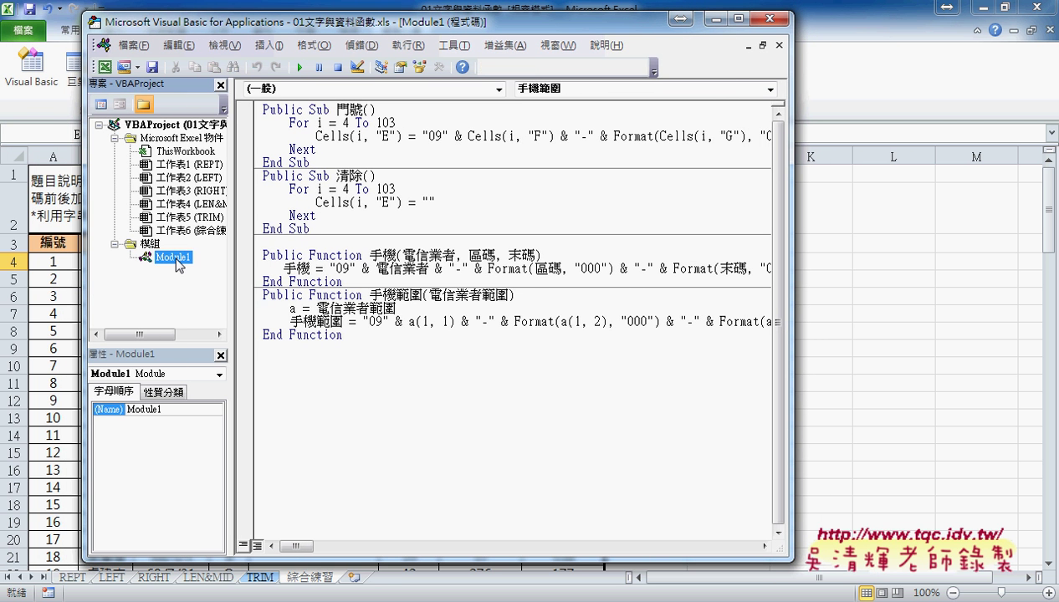
{"action": "left_click_drag", "start_coordinate": [351, 348], "coordinate": [230, 111]}
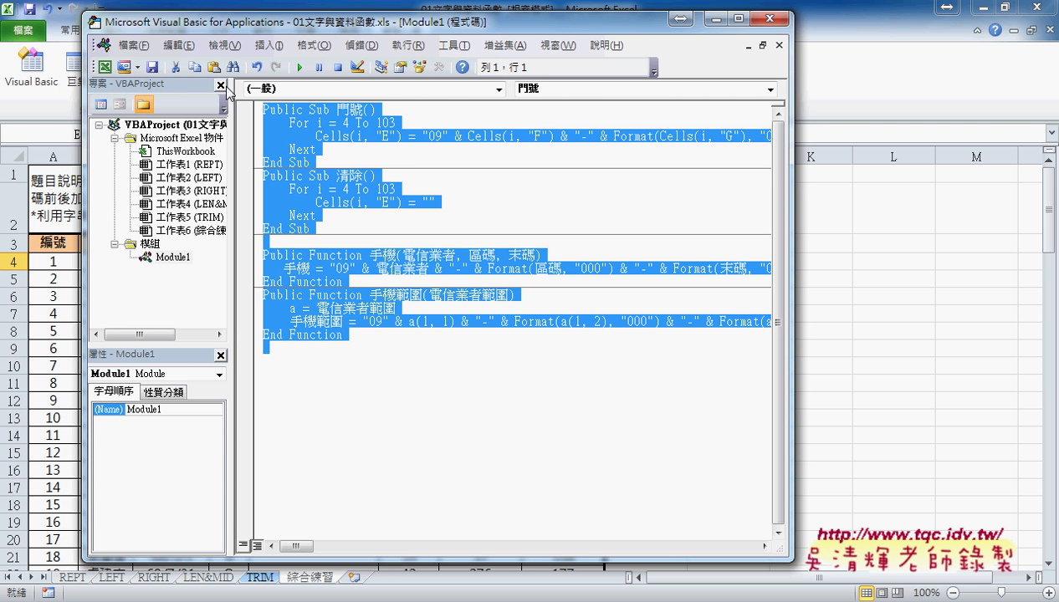
{"action": "key", "text": "Delete"}
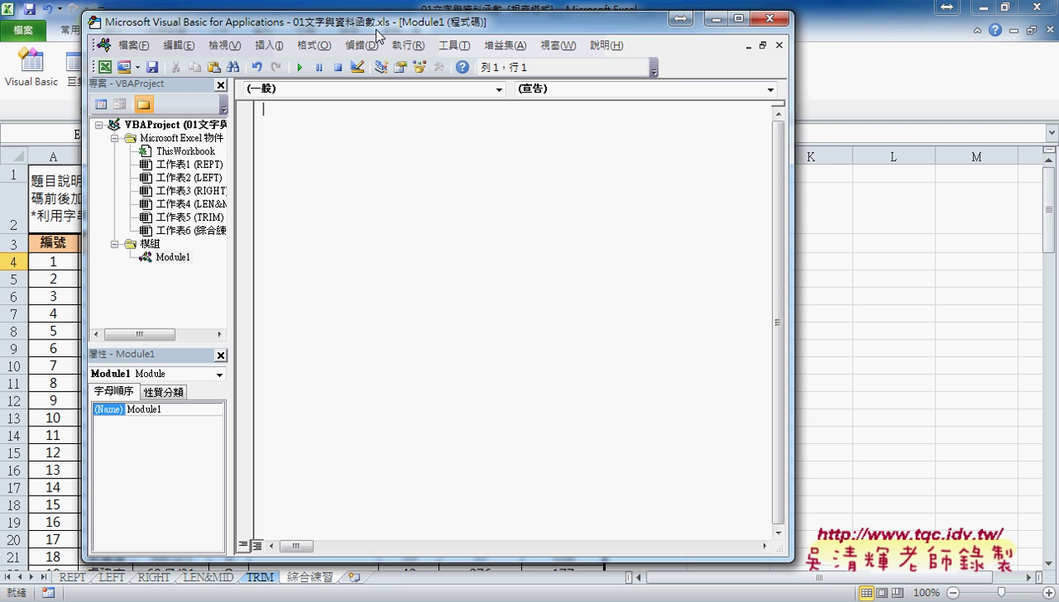
{"action": "left_click_drag", "start_coordinate": [379, 29], "coordinate": [553, 53]}
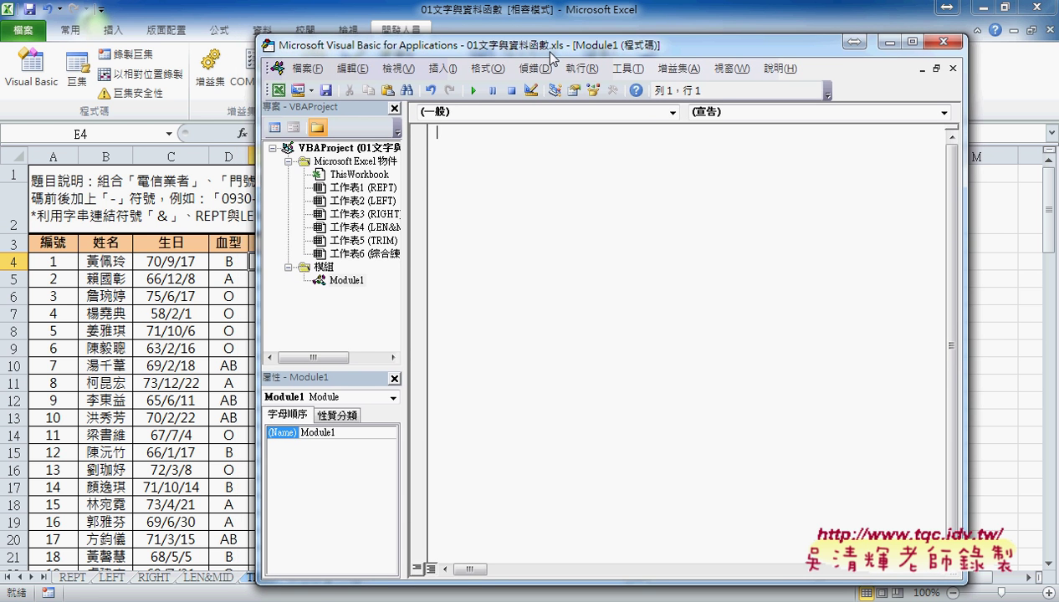
- Restore Module1's code with undo and run the 門號 macro to fill column E with phone numbers
{"action": "left_click_drag", "start_coordinate": [420, 55], "coordinate": [564, 51]}
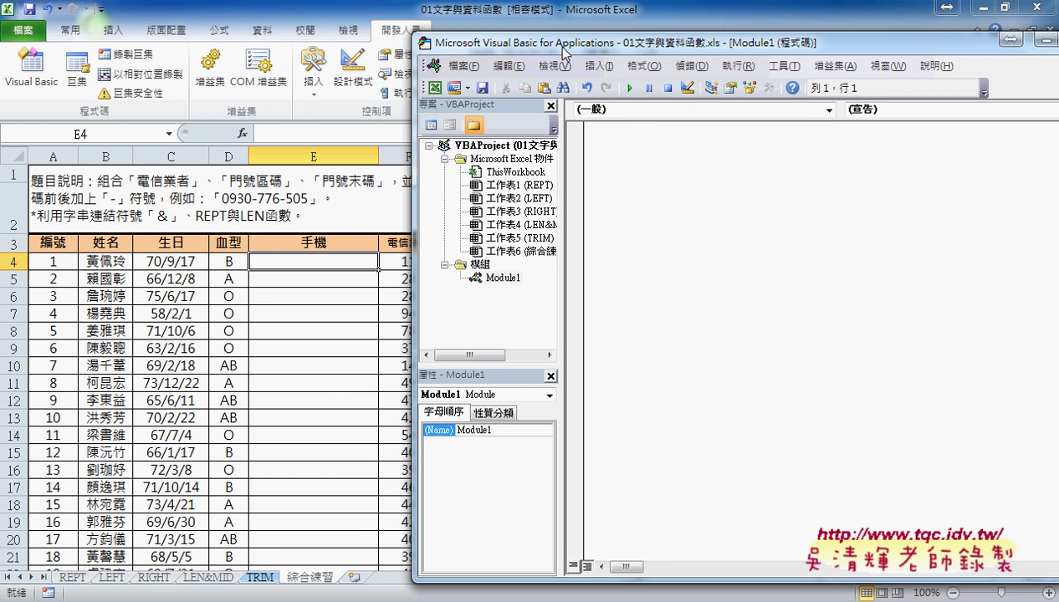
{"action": "left_click_drag", "start_coordinate": [563, 52], "coordinate": [520, 48]}
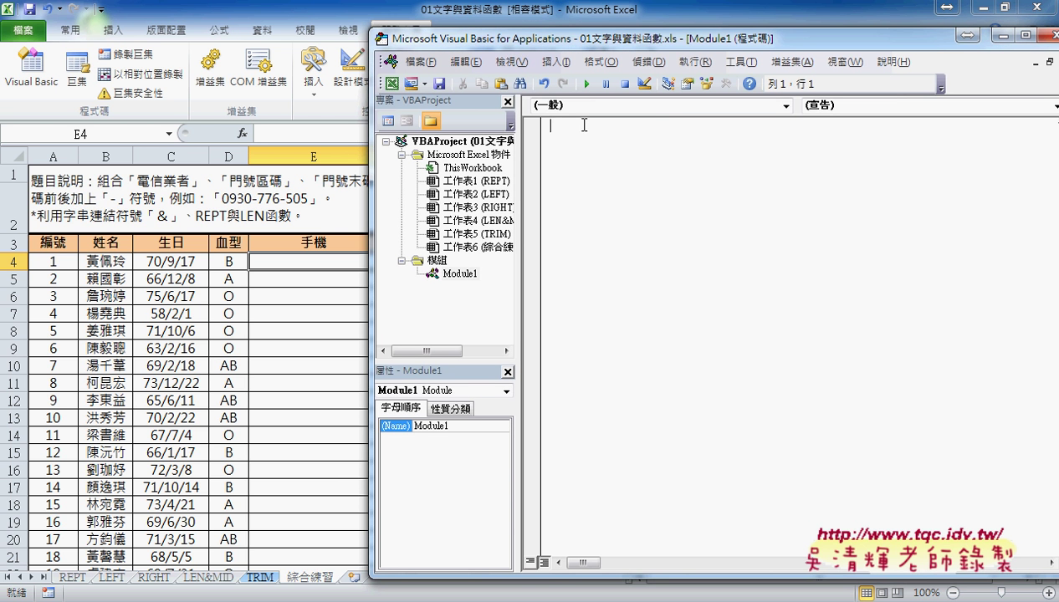
{"action": "key", "text": "ctrl+z"}
{"action": "left_click", "coordinate": [629, 139]}
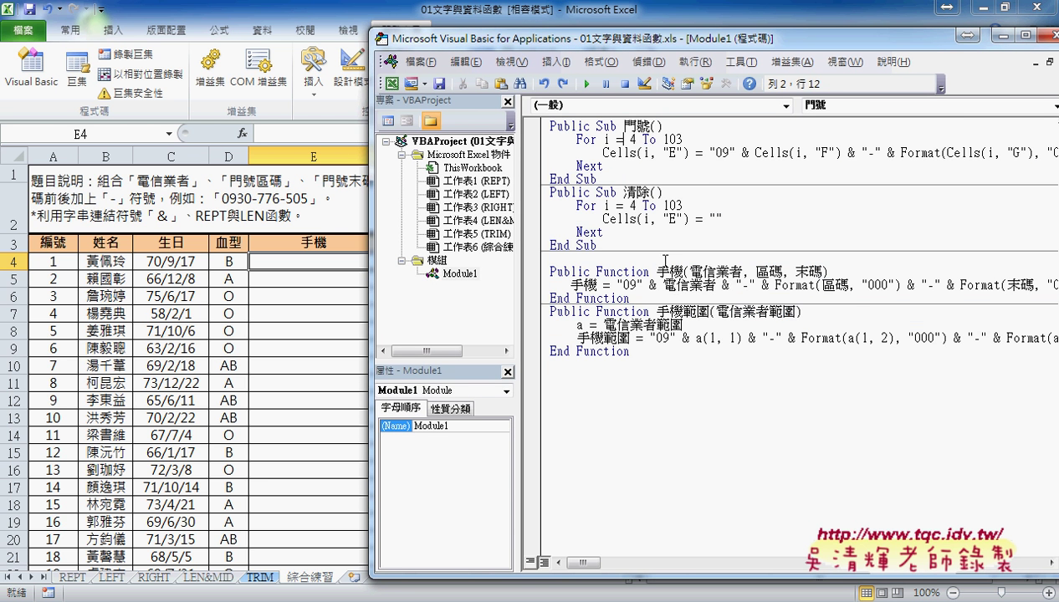
{"action": "left_click", "coordinate": [667, 153]}
{"action": "left_click", "coordinate": [586, 84]}
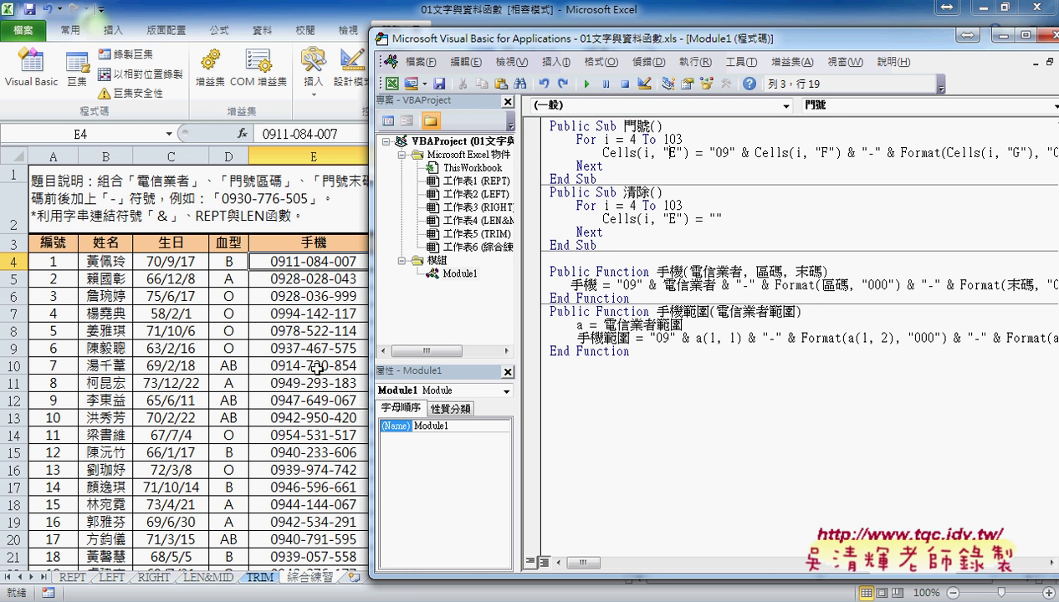
- Select and delete all of Module1's code again, leaving the module empty
{"action": "key", "text": "ctrl+a"}
{"action": "key", "text": "Delete"}
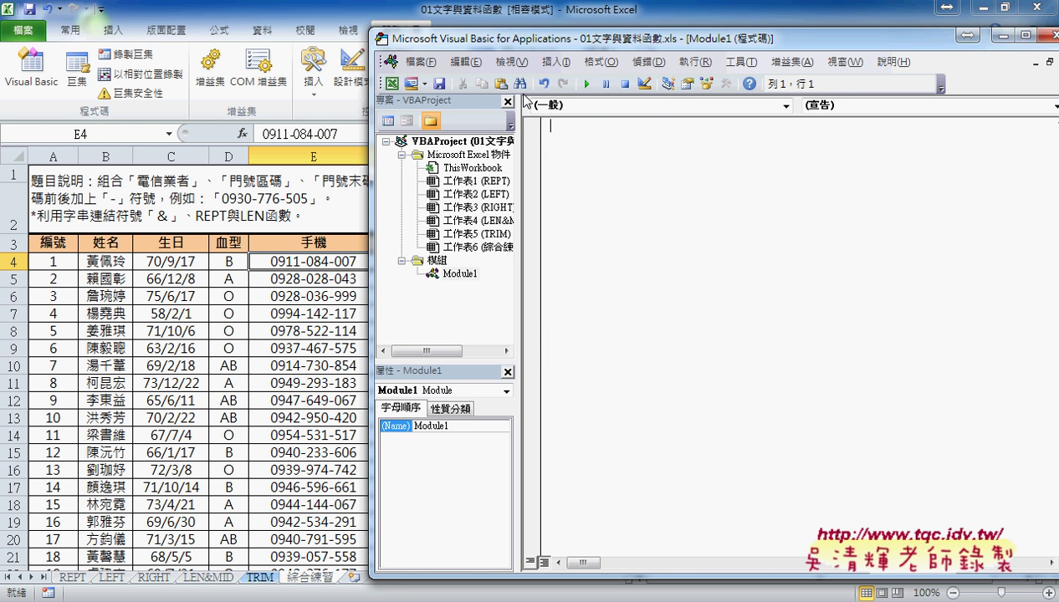
{"action": "left_click_drag", "start_coordinate": [552, 38], "coordinate": [655, 49]}
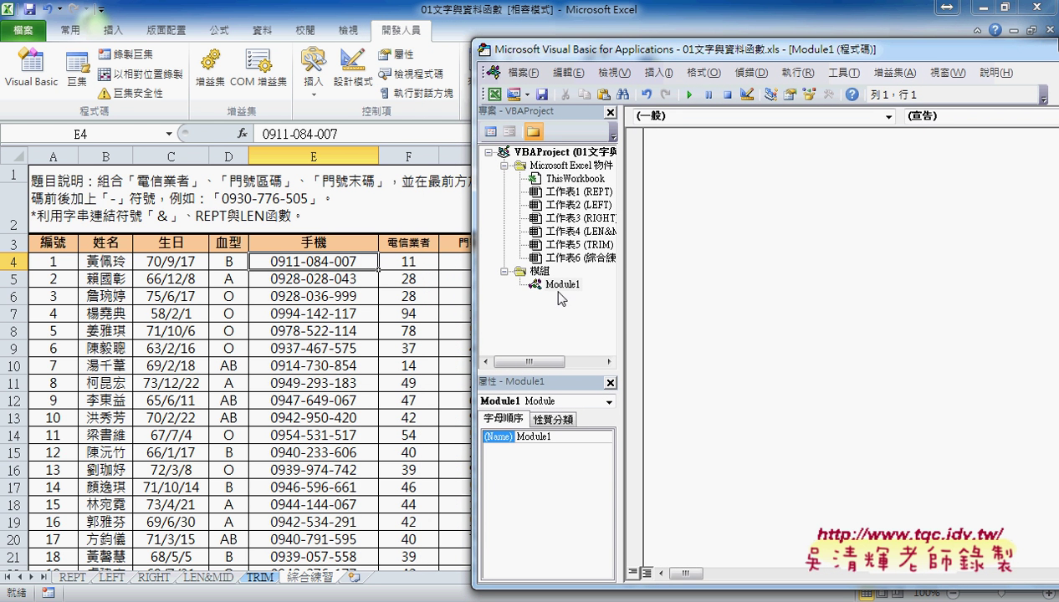
{"action": "left_click", "coordinate": [667, 75]}
- Insert a new procedure named 清除, of type Sub with Public scope, into Module1
{"action": "left_click", "coordinate": [657, 73]}
{"action": "left_click", "coordinate": [669, 94]}
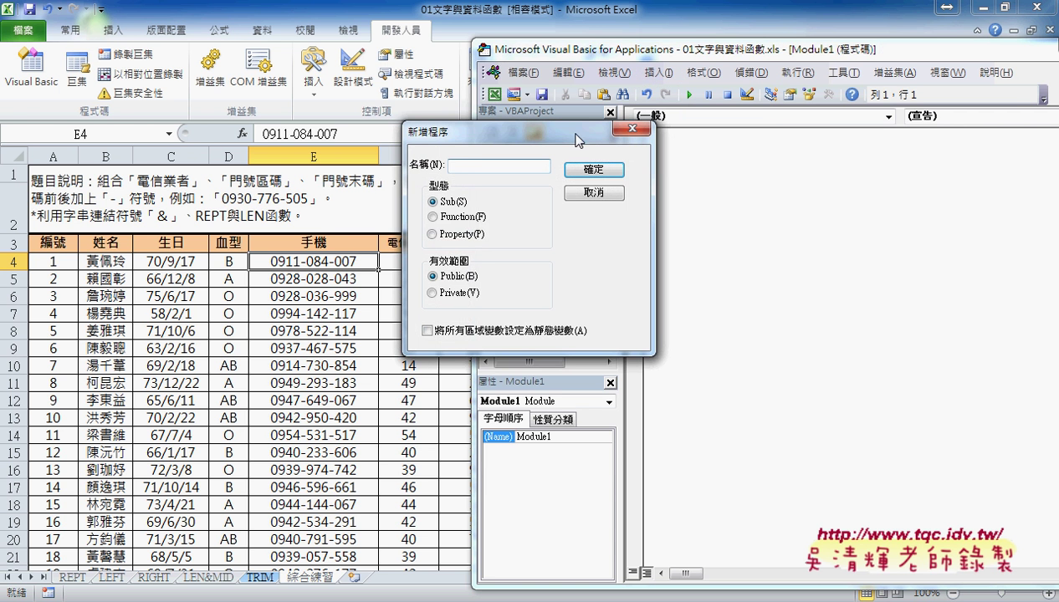
{"action": "left_click_drag", "start_coordinate": [638, 152], "coordinate": [813, 155]}
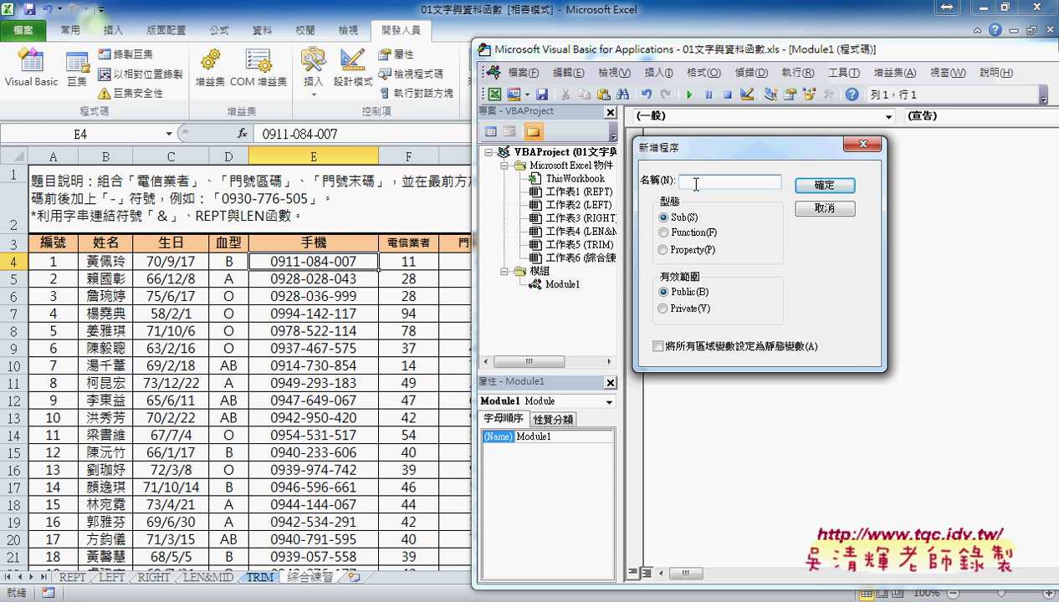
{"action": "type", "text": "清"}
{"action": "type", "text": "除"}
{"action": "left_click_drag", "start_coordinate": [671, 225], "coordinate": [680, 224]}
{"action": "left_click_drag", "start_coordinate": [673, 241], "coordinate": [716, 240]}
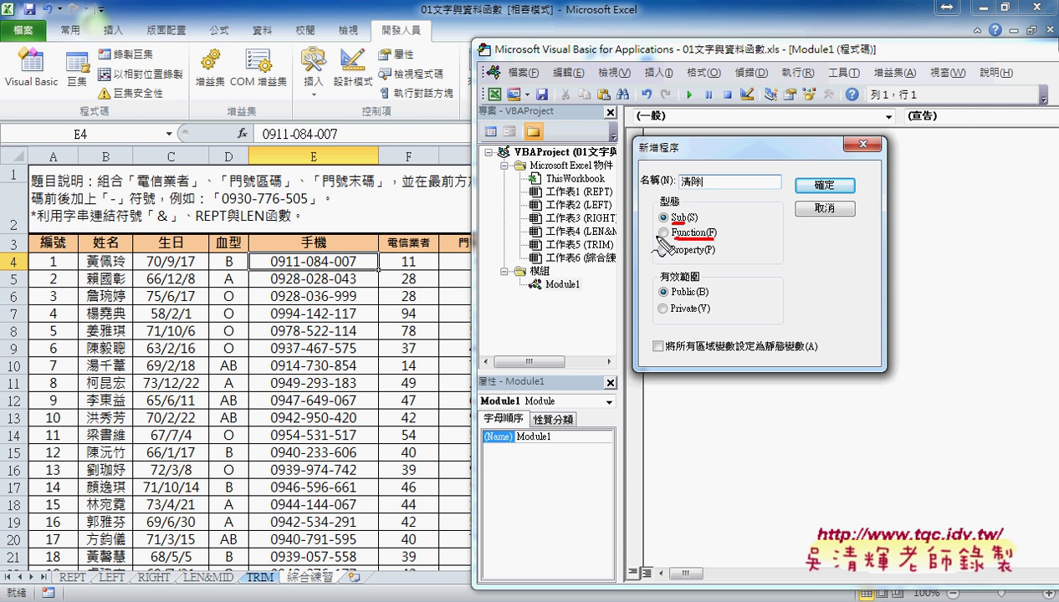
{"action": "left_click_drag", "start_coordinate": [254, 122], "coordinate": [247, 123]}
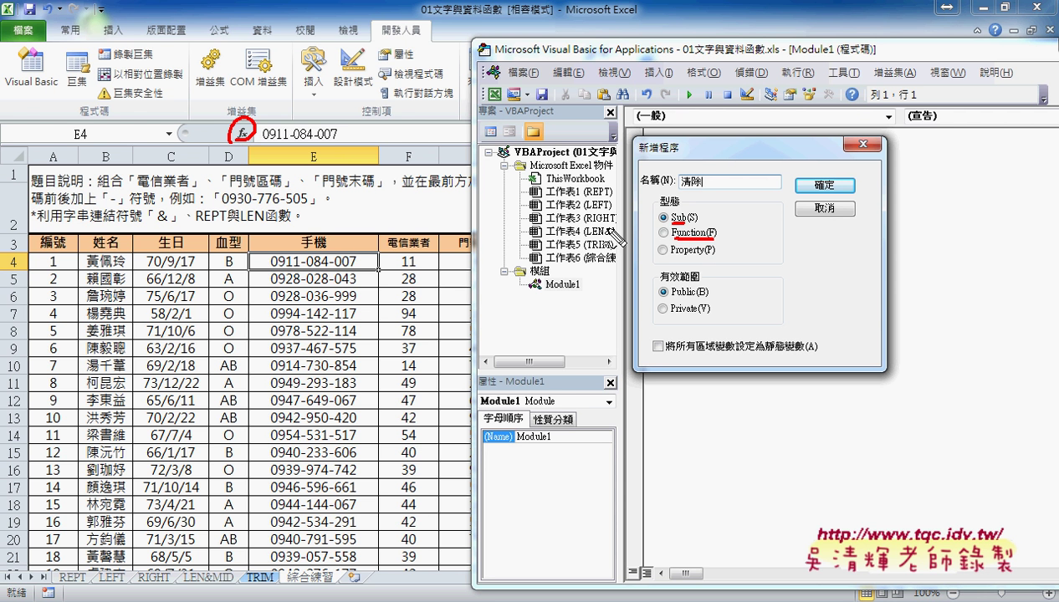
{"action": "mouse_move", "coordinate": [657, 237]}
{"action": "left_mouse_down"}
{"action": "mouse_move", "coordinate": [265, 134]}
{"action": "mouse_move", "coordinate": [289, 145]}
{"action": "left_mouse_up"}
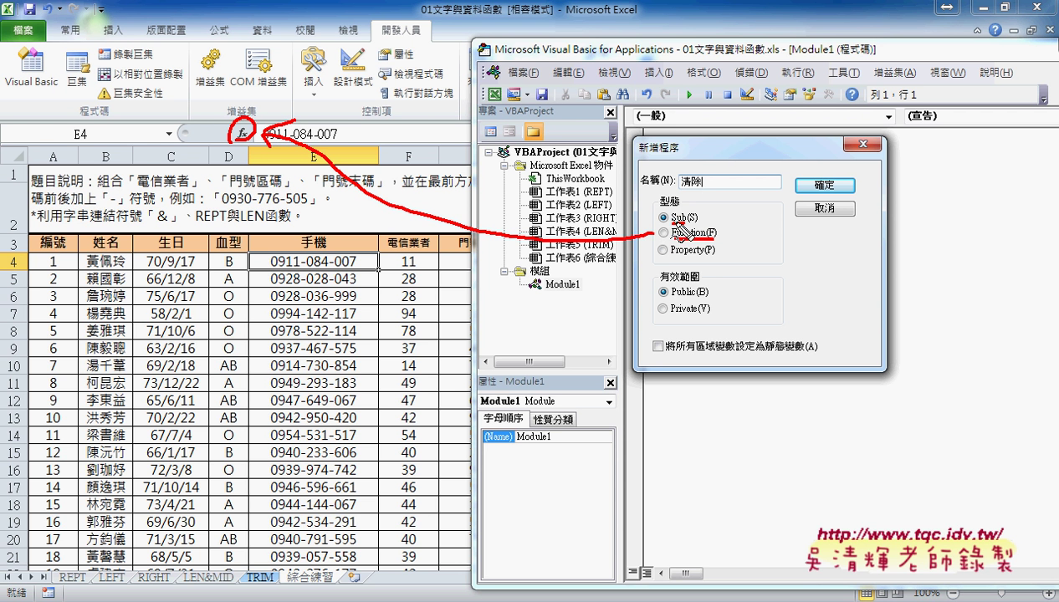
{"action": "mouse_move", "coordinate": [745, 219]}
{"action": "left_mouse_down"}
{"action": "mouse_move", "coordinate": [744, 199]}
{"action": "mouse_move", "coordinate": [786, 197]}
{"action": "mouse_move", "coordinate": [744, 217]}
{"action": "left_mouse_up"}
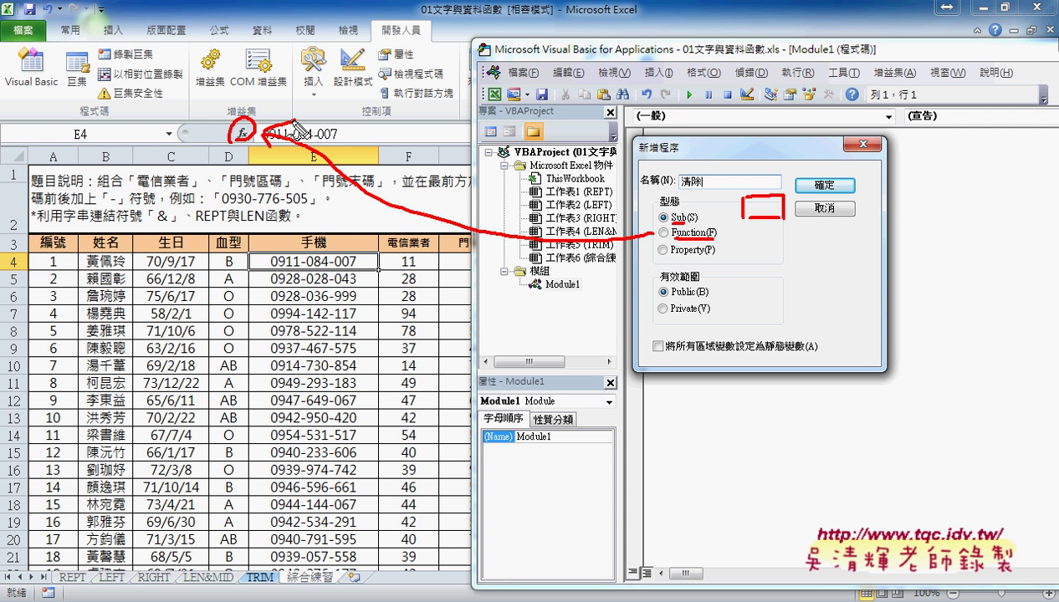
{"action": "left_click", "coordinate": [849, 187]}
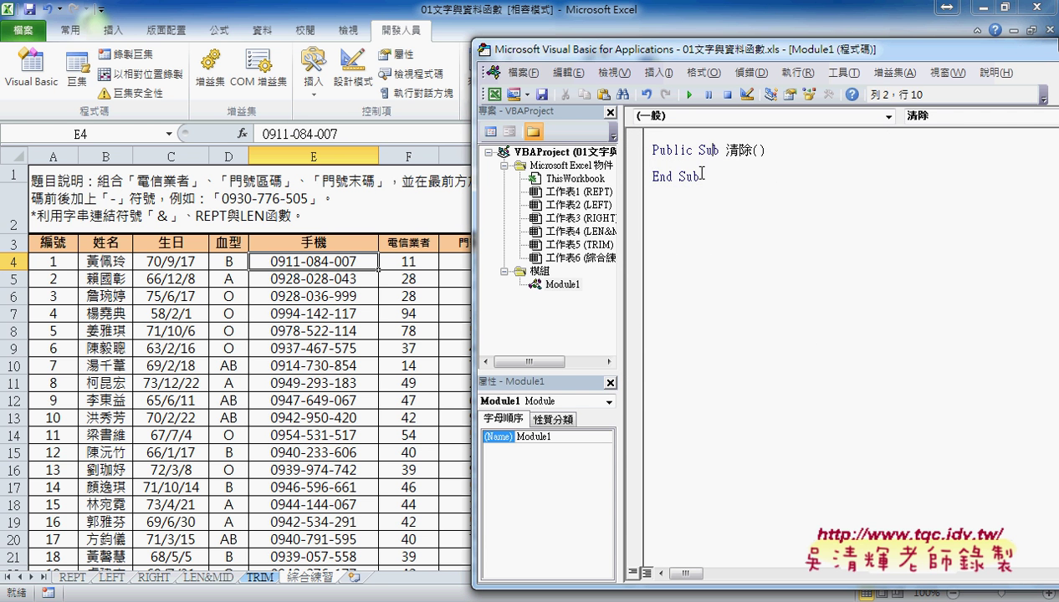
{"action": "mouse_move", "coordinate": [699, 177]}
{"action": "left_mouse_down"}
{"action": "mouse_move", "coordinate": [677, 176]}
{"action": "mouse_move", "coordinate": [766, 150]}
{"action": "left_mouse_up"}
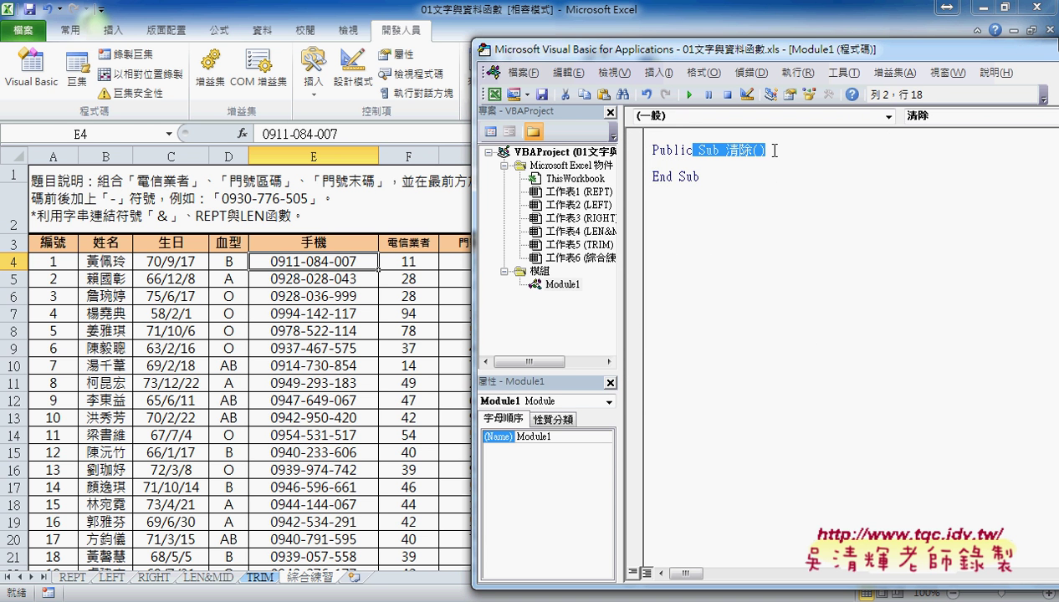
{"action": "left_click", "coordinate": [691, 152]}
{"action": "left_click_drag", "start_coordinate": [653, 151], "coordinate": [692, 151]}
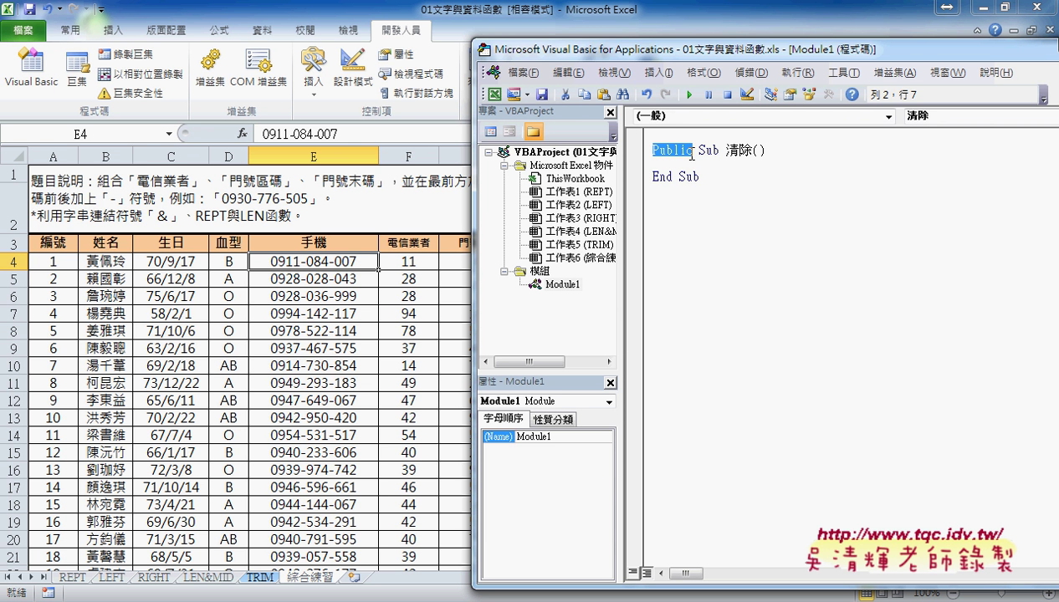
{"action": "left_click", "coordinate": [691, 163]}
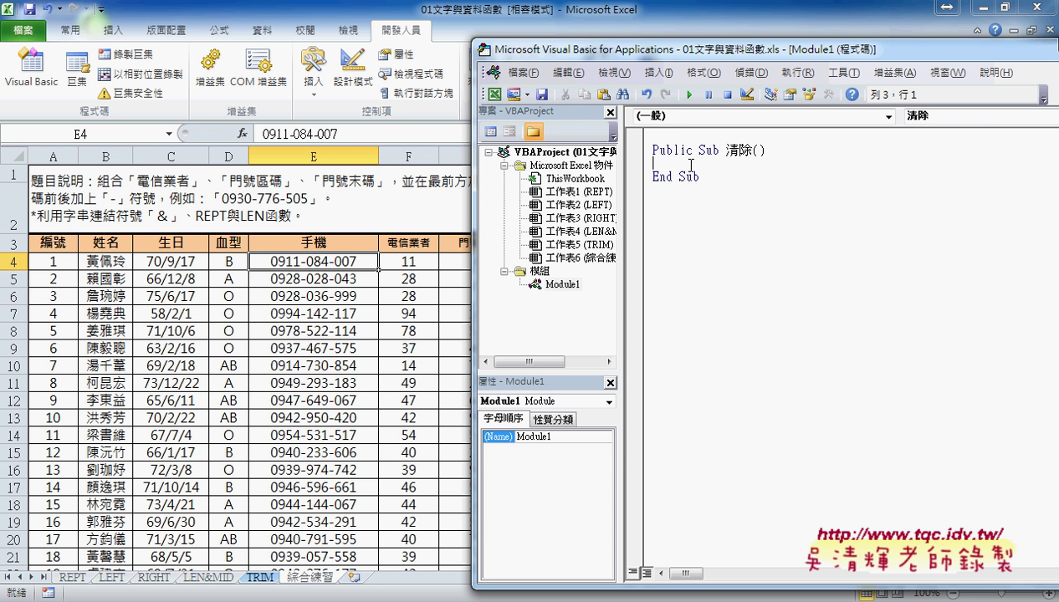
{"action": "key", "text": "Tab"}
{"action": "key", "text": "BackSpace"}
{"action": "key", "text": "Tab"}
- Write the statement cells(4,"E")="" inside Sub 清除 so it empties cell E4
{"action": "type", "text": "cell"}
{"action": "type", "text": "s"}
{"action": "type", "text": "("}
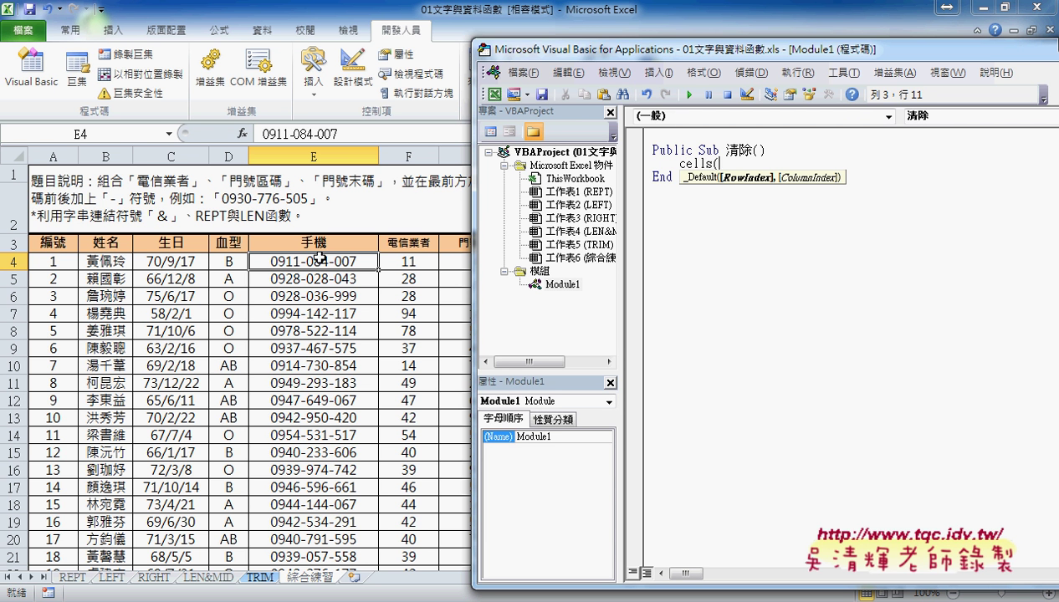
{"action": "type", "text": "4"}
{"action": "type", "text": ",5"}
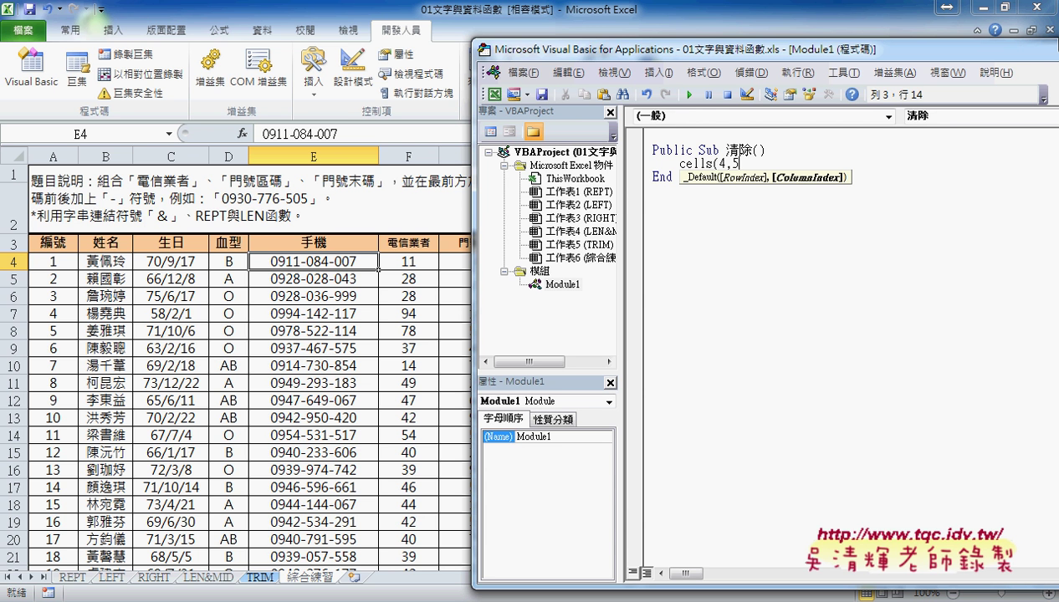
{"action": "key", "text": "BackSpace"}
{"action": "type", "text": "\""}
{"action": "type", "text": "E"}
{"action": "type", "text": "\")"}
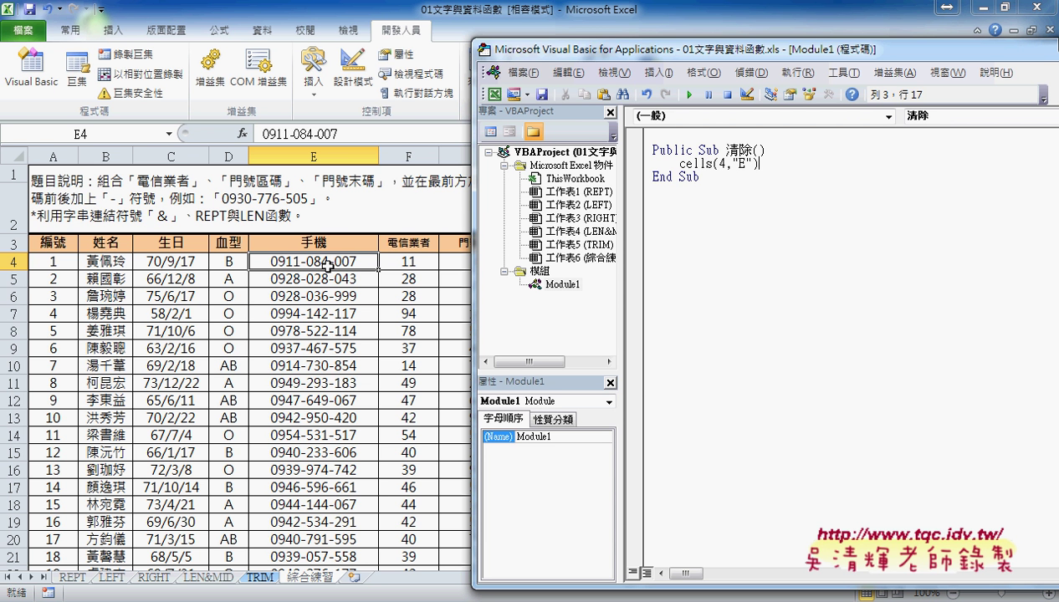
{"action": "type", "text": "="}
{"action": "type", "text": "\"\""}
{"action": "left_click_drag", "start_coordinate": [765, 164], "coordinate": [776, 165]}
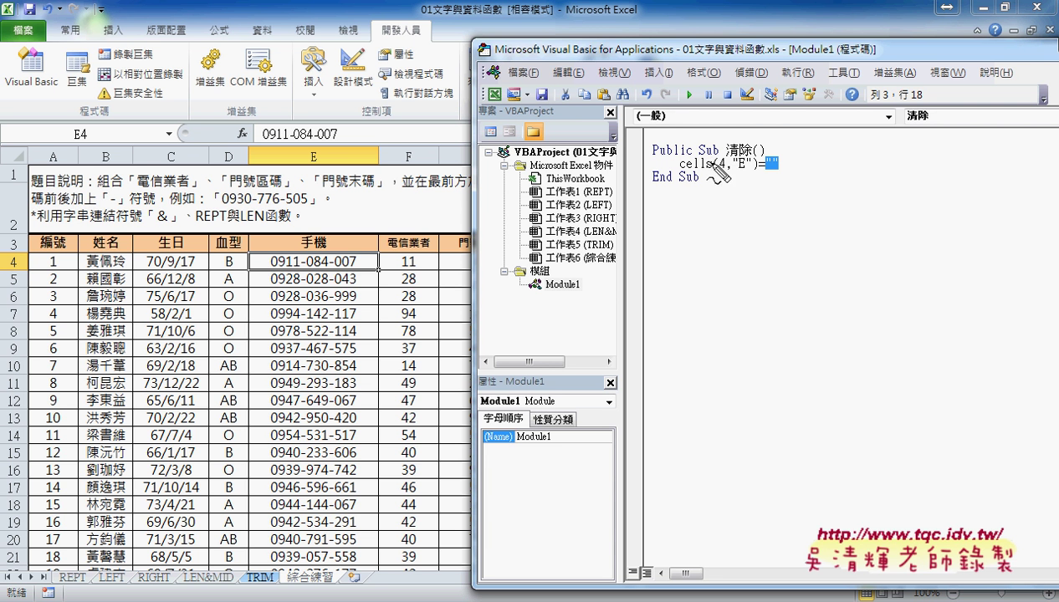
{"action": "mouse_move", "coordinate": [777, 156]}
{"action": "left_mouse_down"}
{"action": "mouse_move", "coordinate": [730, 157]}
{"action": "mouse_move", "coordinate": [757, 161]}
{"action": "left_mouse_up"}
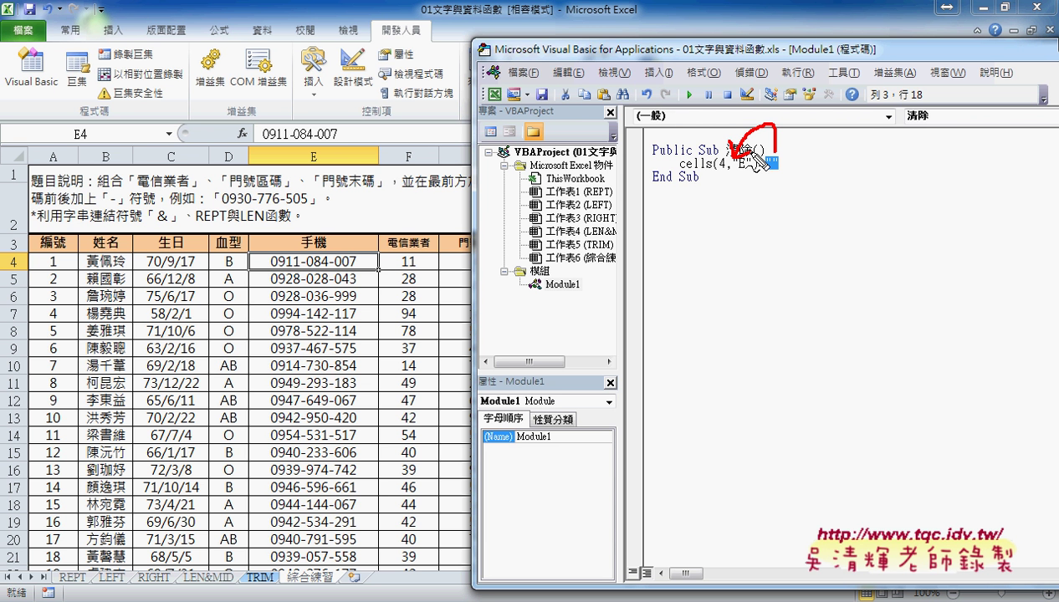
{"action": "key", "text": "Escape"}
{"action": "left_click", "coordinate": [747, 164]}
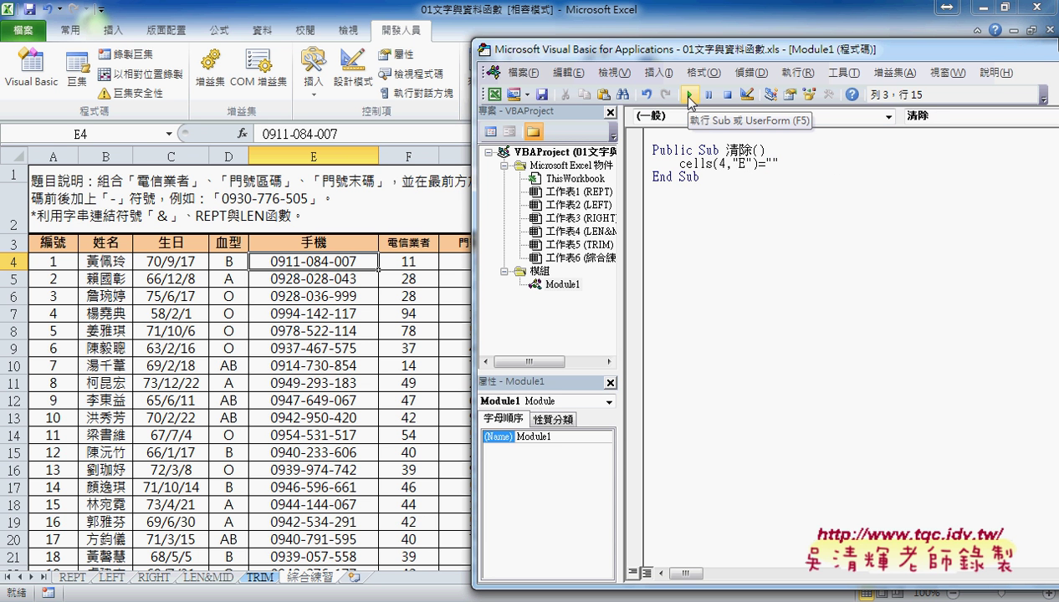
- Run 清除 to empty E4, then duplicate its Cells line on the next line
{"action": "left_click", "coordinate": [690, 97]}
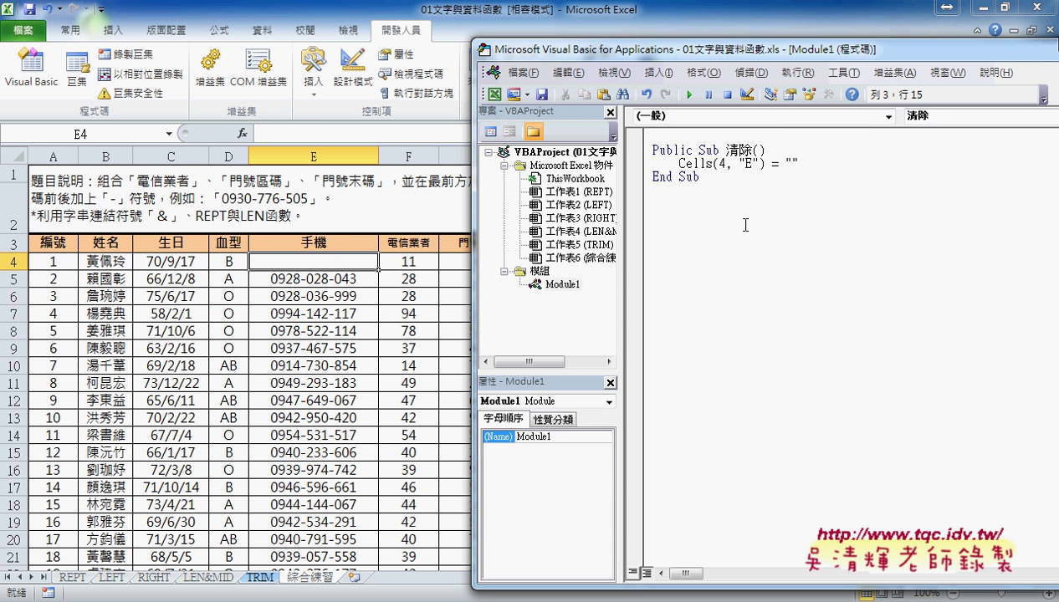
{"action": "left_click_drag", "start_coordinate": [799, 164], "coordinate": [679, 164]}
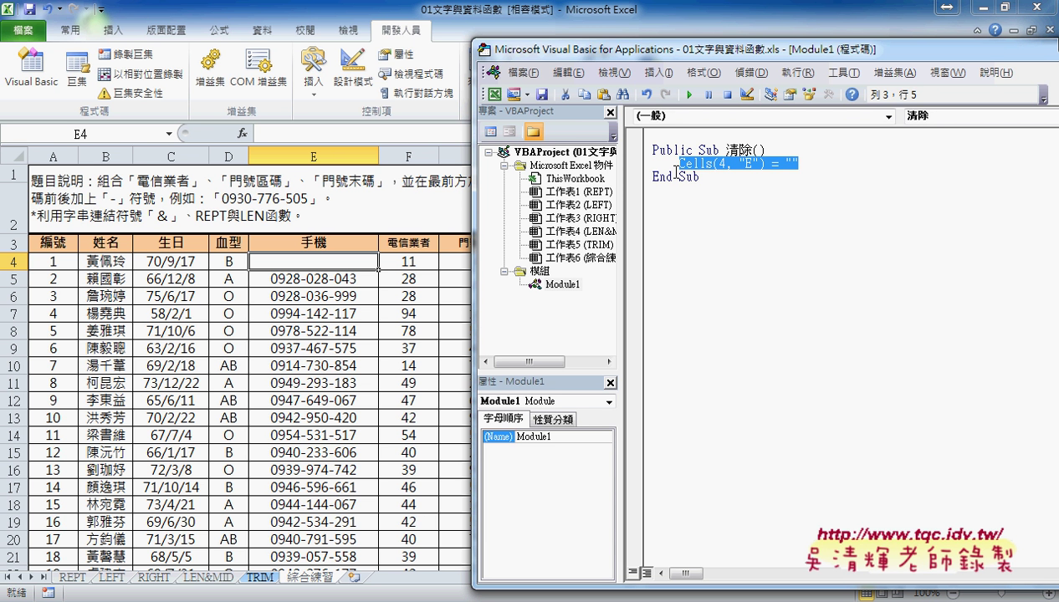
{"action": "left_click", "coordinate": [815, 168]}
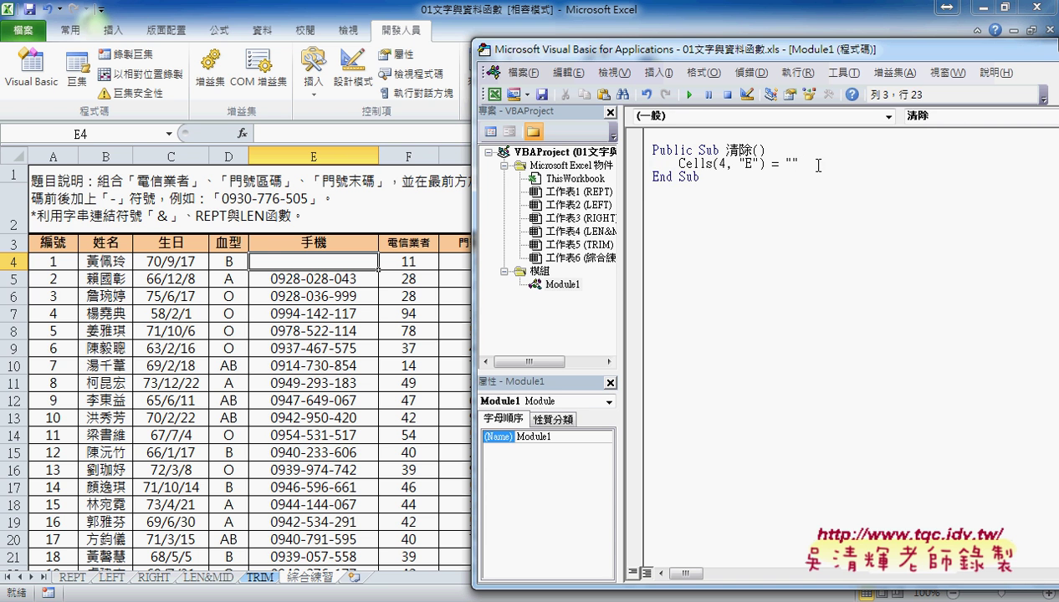
{"action": "key", "text": "Return"}
{"action": "type", "text": "Cells(4, \"E\") = \"\""}
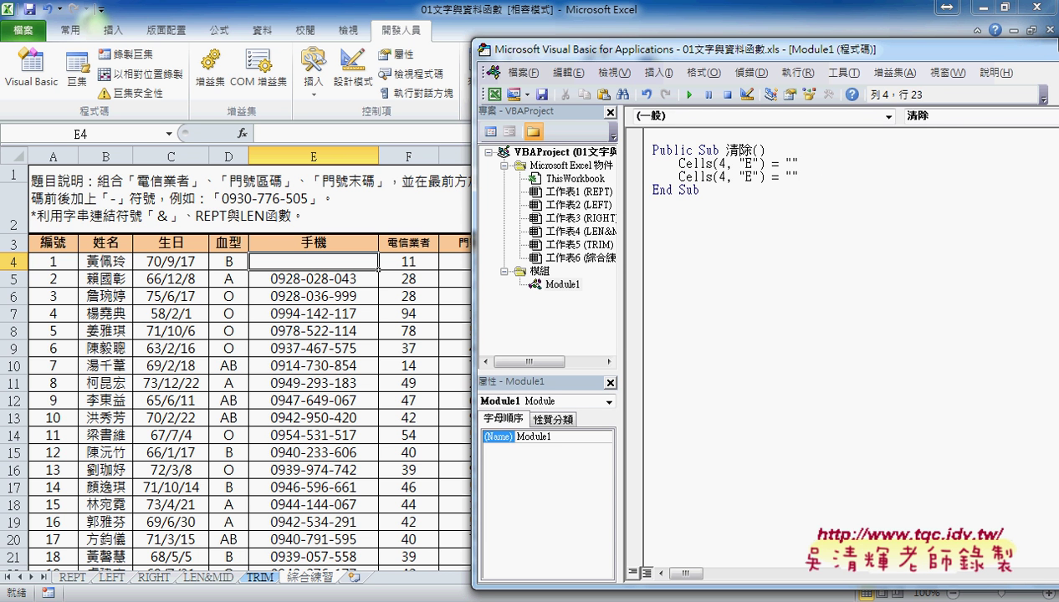
- Change the copy to Cells(5, "E") = "" and run 清除 again to empty E5
{"action": "double_click", "coordinate": [722, 177]}
{"action": "type", "text": "5"}
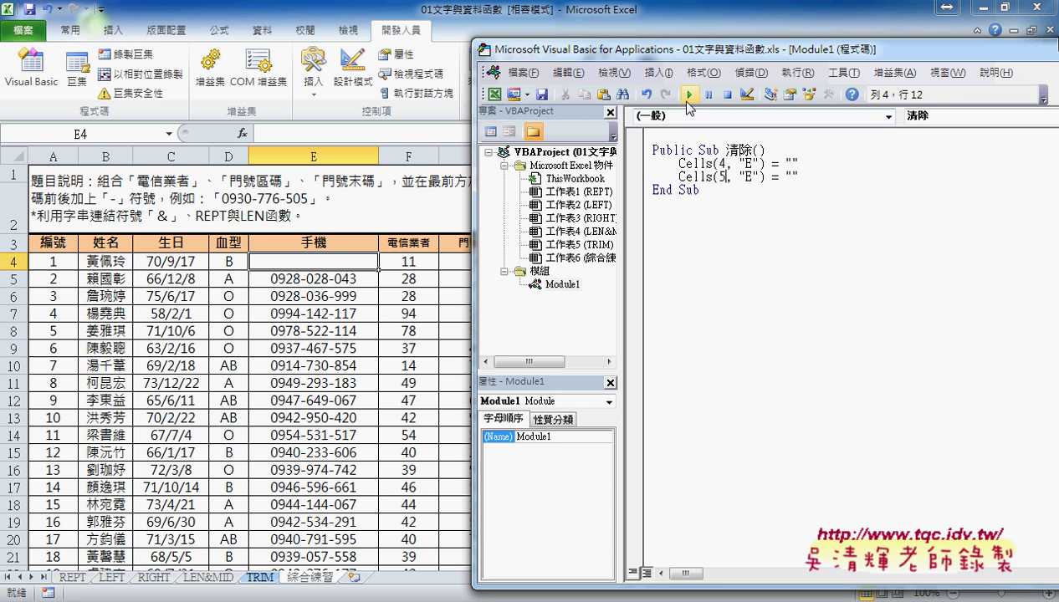
{"action": "left_click", "coordinate": [686, 99]}
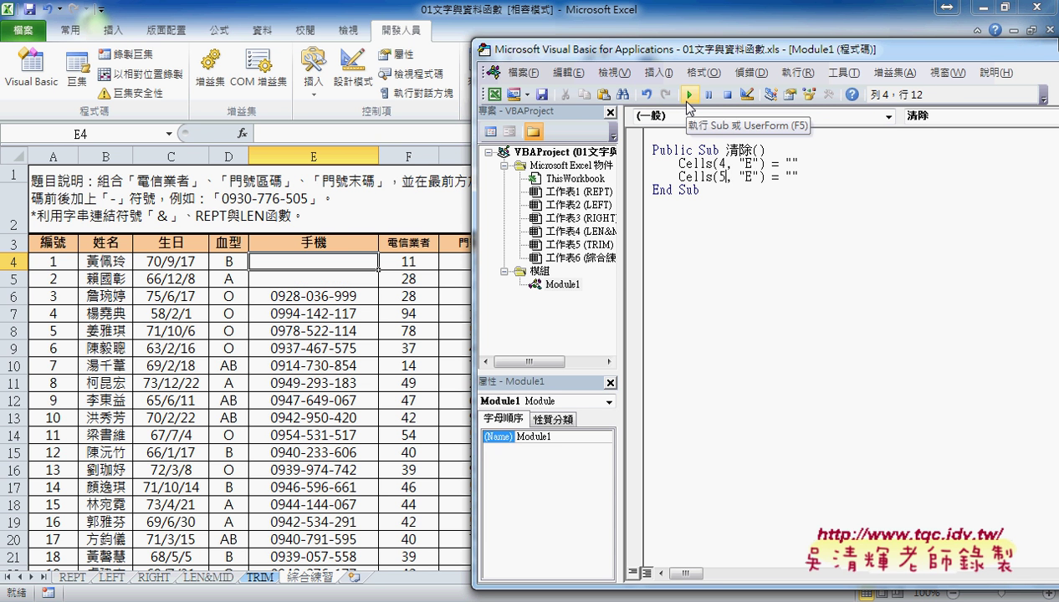
{"action": "left_click_drag", "start_coordinate": [799, 177], "coordinate": [678, 177]}
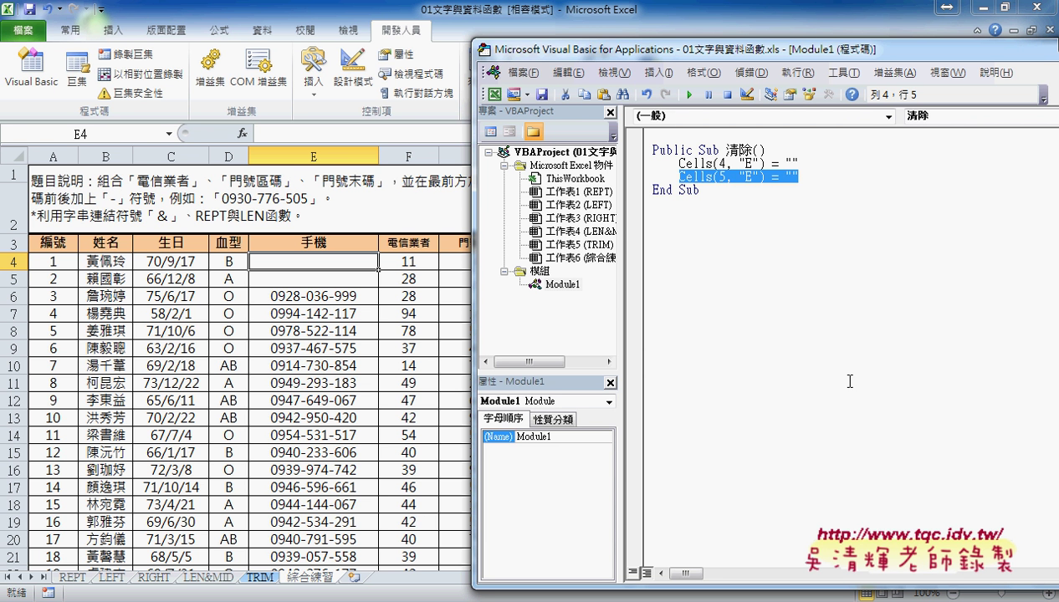
{"action": "double_click", "coordinate": [722, 163]}
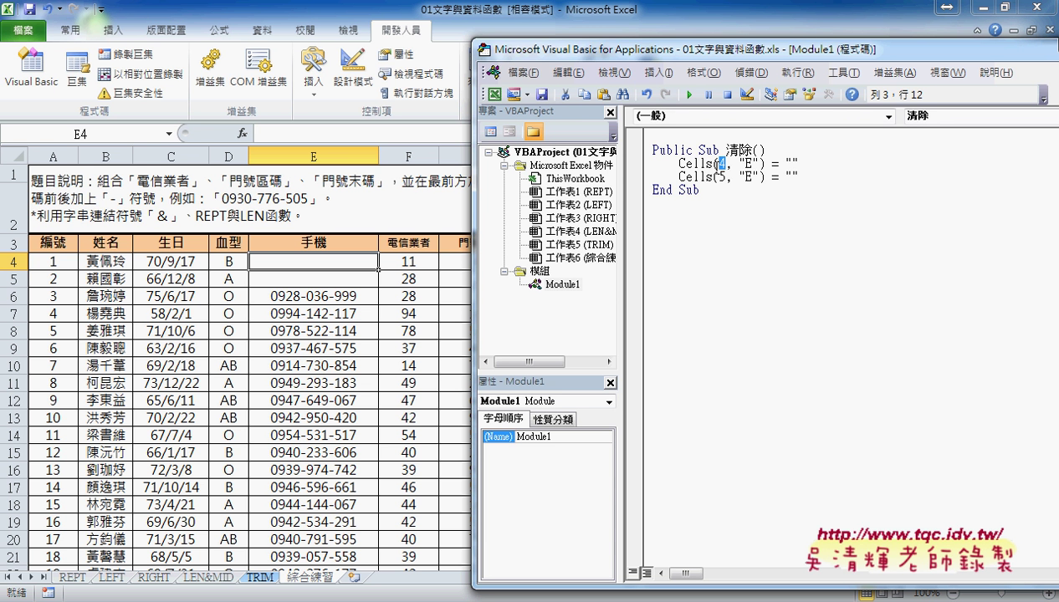
- Add a For i = 4 To 103 … Next loop right after the Sub 清除 header
{"action": "left_click", "coordinate": [794, 152]}
{"action": "key", "text": "Return"}
{"action": "key", "text": "Tab"}
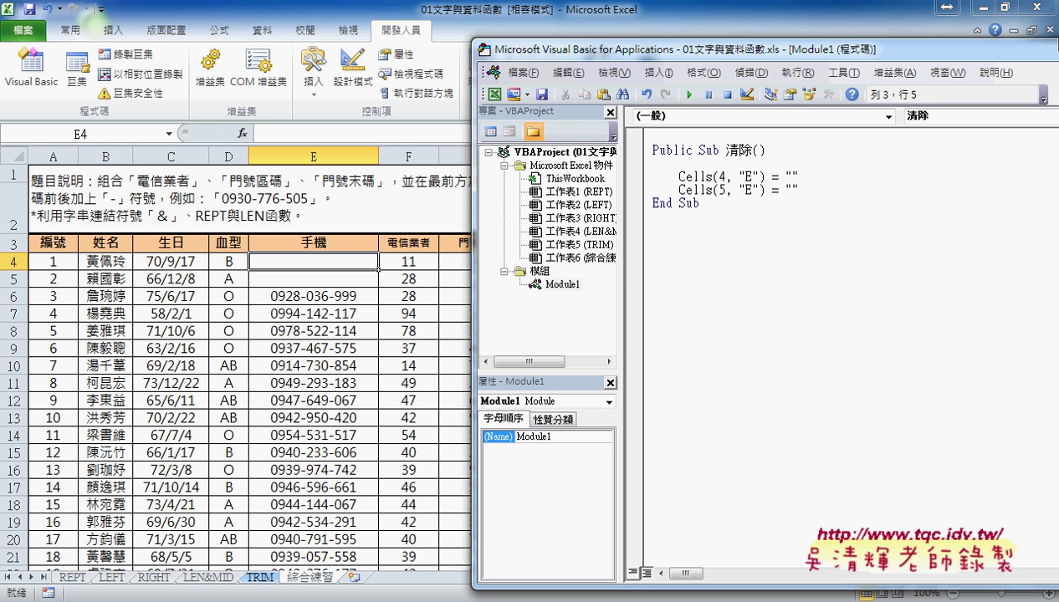
{"action": "type", "text": "fo"}
{"action": "type", "text": "r"}
{"action": "key", "text": "BackSpace"}
{"action": "type", "text": "r "}
{"action": "type", "text": "i"}
{"action": "type", "text": "=4 "}
{"action": "type", "text": "to "}
{"action": "type", "text": "10"}
{"action": "type", "text": "3"}
{"action": "key", "text": "Return"}
{"action": "key", "text": "Return"}
{"action": "type", "text": "ne"}
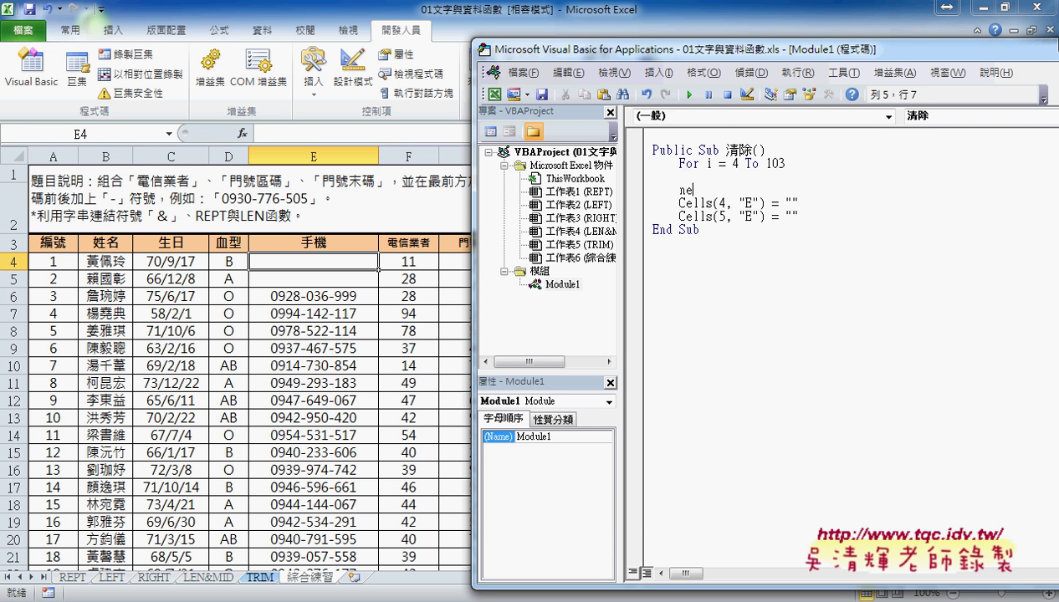
{"action": "type", "text": "xt"}
- Delete the Cells(5, "E") line and move the Cells(4, "E") line inside the loop
{"action": "left_click", "coordinate": [710, 163]}
{"action": "left_click", "coordinate": [684, 163]}
{"action": "left_click_drag", "start_coordinate": [706, 164], "coordinate": [783, 164]}
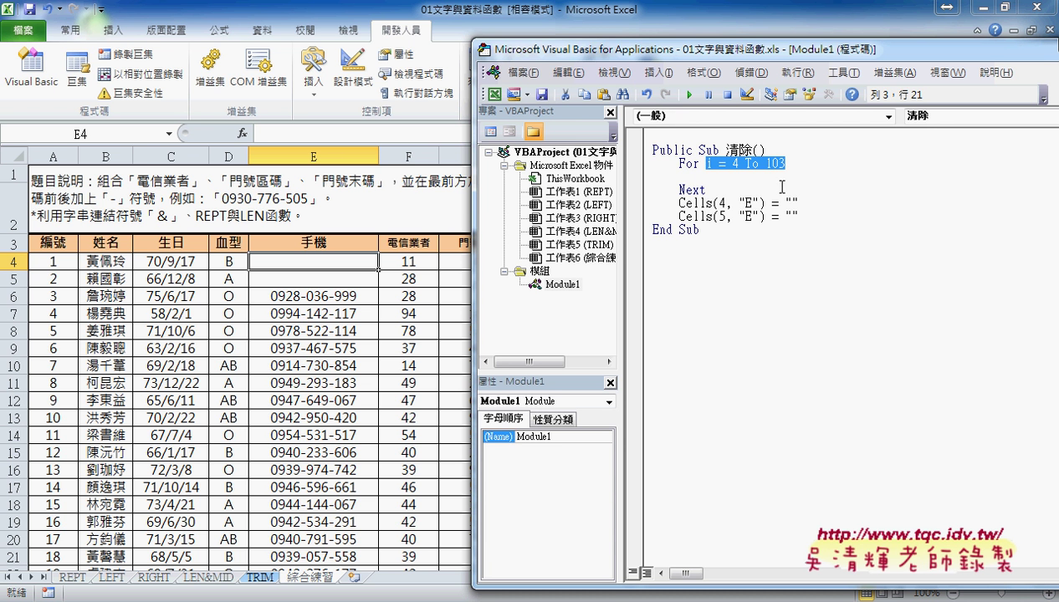
{"action": "left_click_drag", "start_coordinate": [805, 216], "coordinate": [635, 220]}
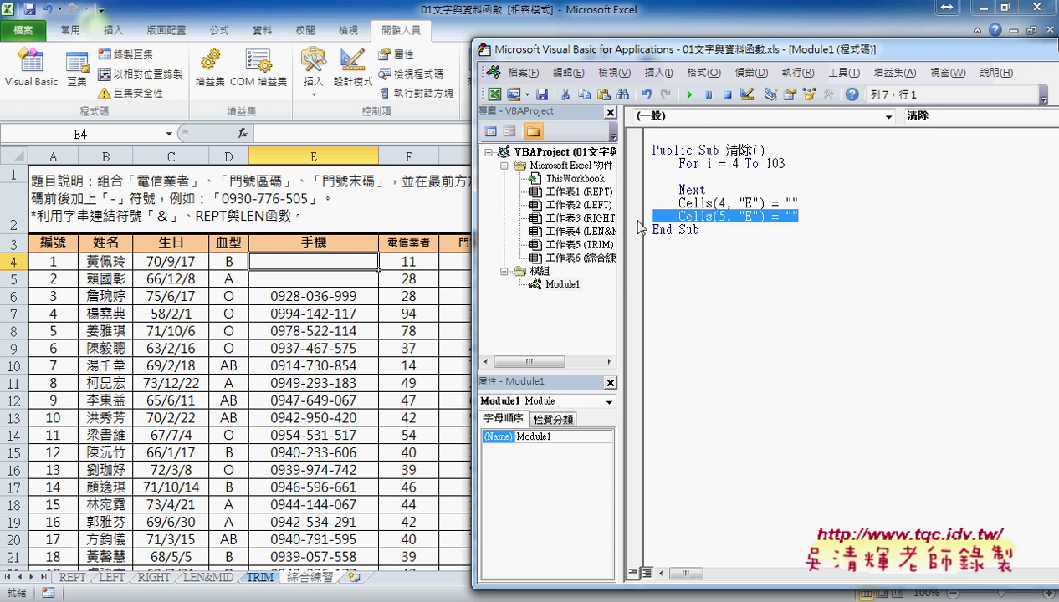
{"action": "key", "text": "Delete"}
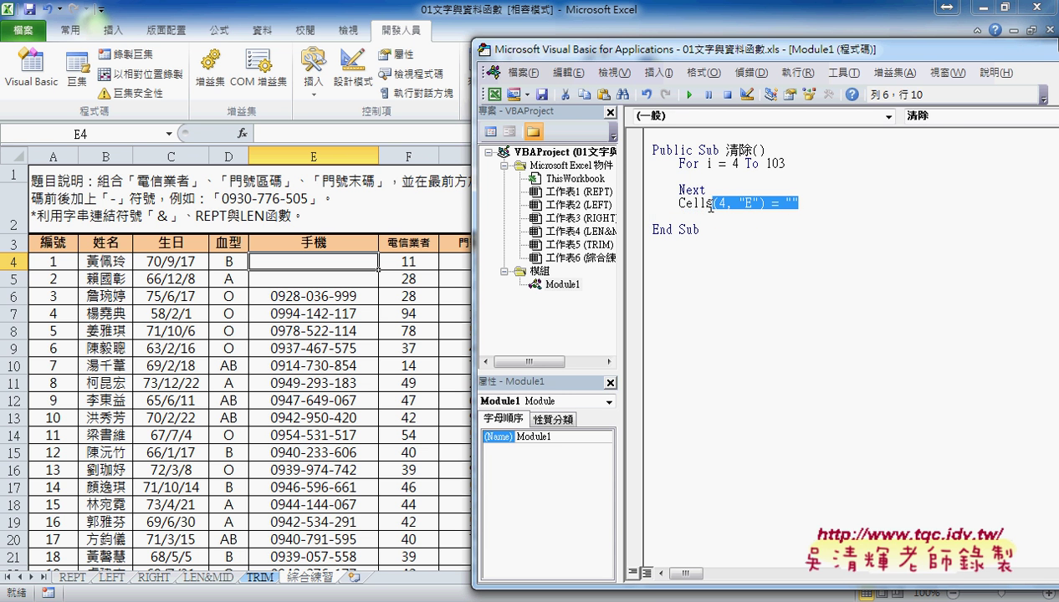
{"action": "mouse_move", "coordinate": [787, 202]}
{"action": "left_mouse_down"}
{"action": "mouse_move", "coordinate": [679, 202]}
{"action": "mouse_move", "coordinate": [684, 180]}
{"action": "left_mouse_up"}
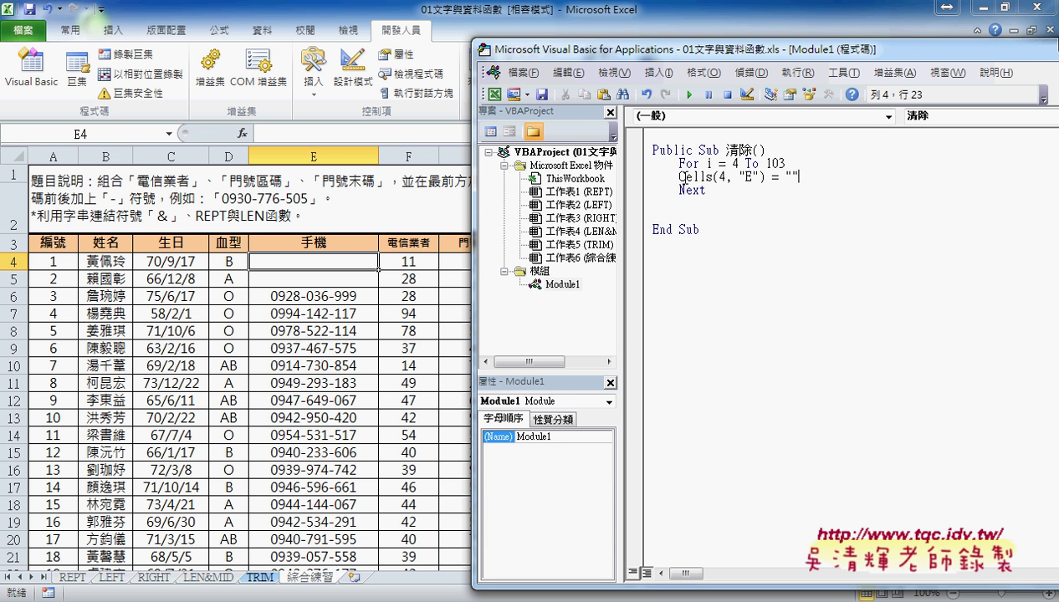
- Indent the loop body and remove the blank lines around Next and End Sub
{"action": "key", "text": "Tab"}
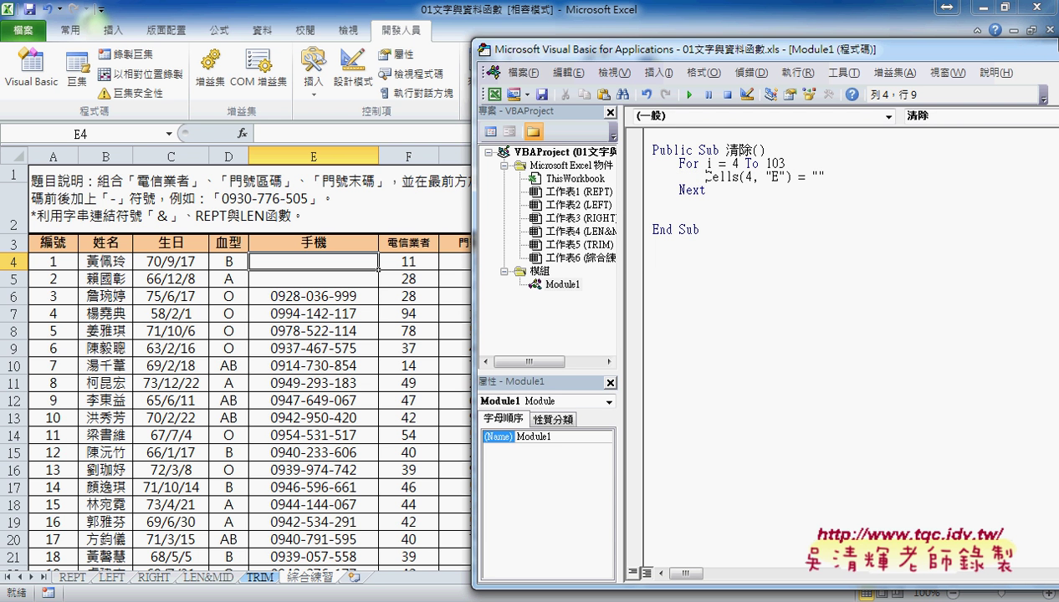
{"action": "left_click", "coordinate": [812, 194]}
{"action": "key", "text": "Delete"}
{"action": "key", "text": "Delete"}
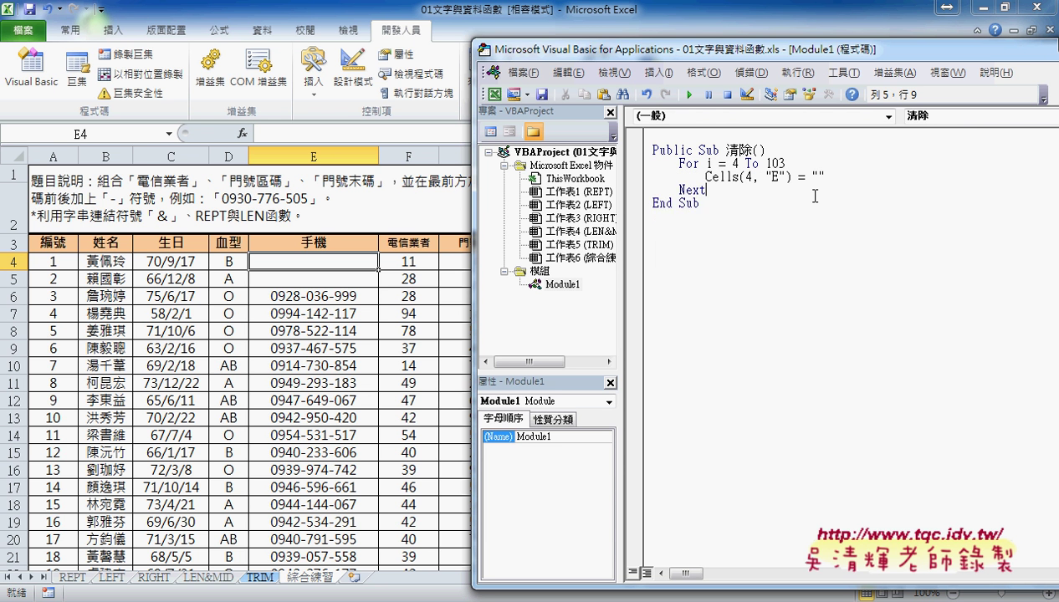
{"action": "key", "text": "Delete"}
{"action": "key", "text": "Return"}
{"action": "double_click", "coordinate": [691, 204]}
{"action": "left_click_drag", "start_coordinate": [691, 204], "coordinate": [640, 205]}
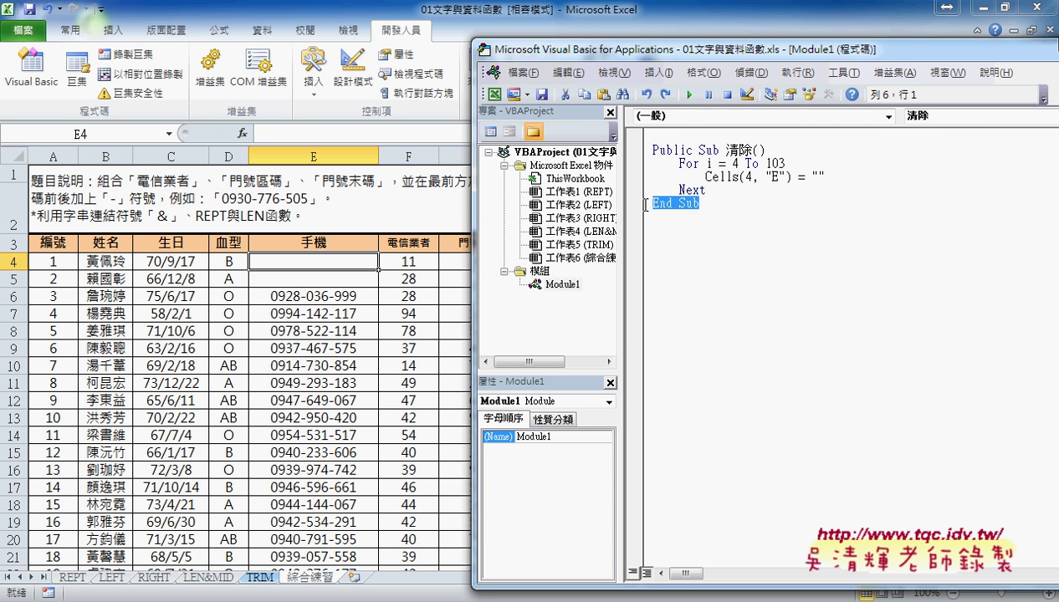
{"action": "left_click", "coordinate": [687, 159]}
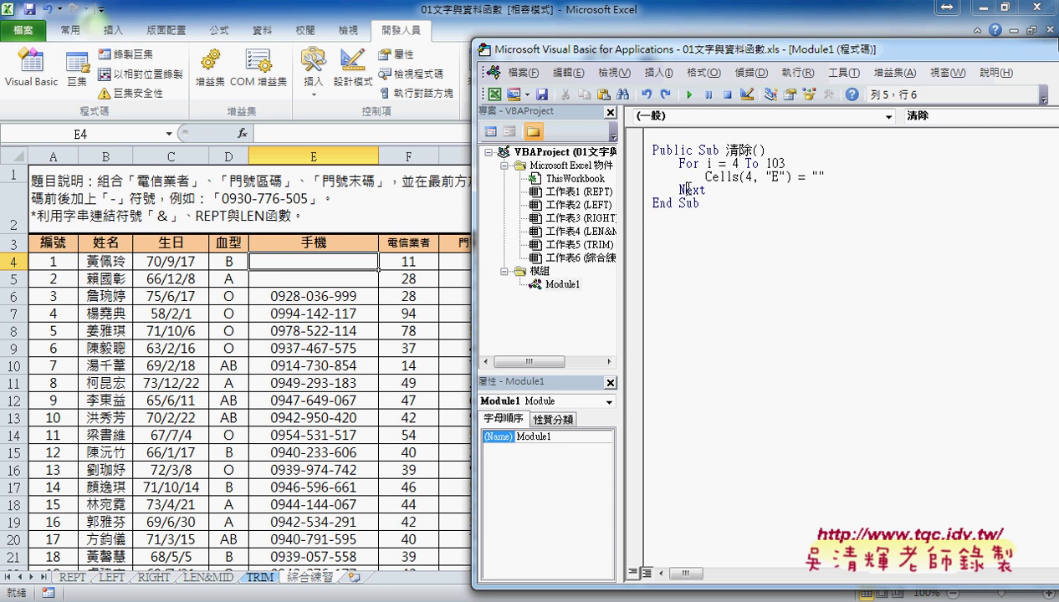
{"action": "left_click", "coordinate": [684, 187]}
- Change Cells(4, "E") to Cells(i, "E") and run 清除 to empty the whole 手機 column
{"action": "left_click", "coordinate": [708, 177]}
{"action": "double_click", "coordinate": [748, 177]}
{"action": "type", "text": "i"}
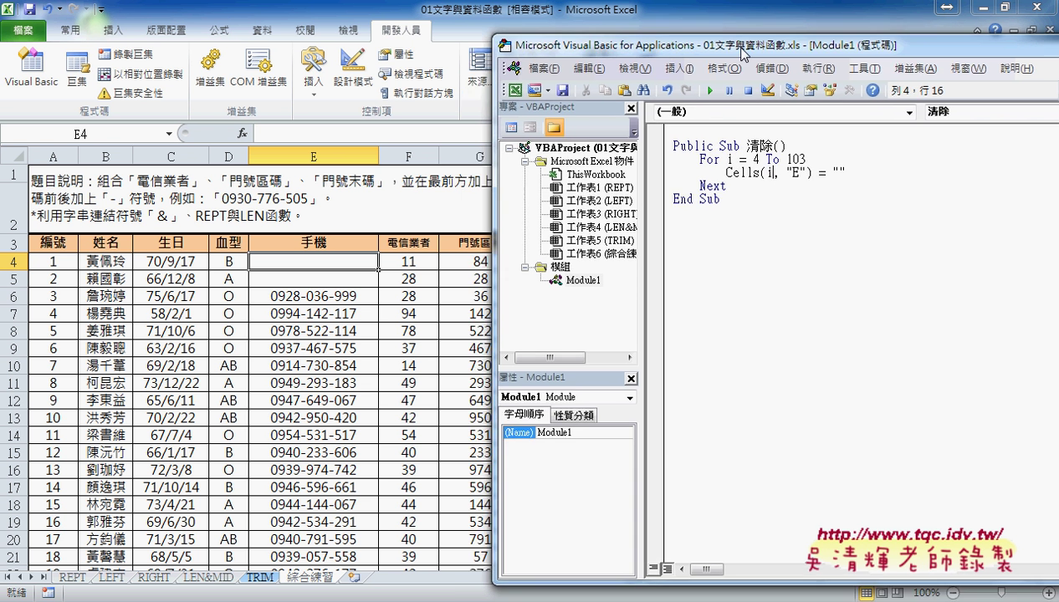
{"action": "left_click_drag", "start_coordinate": [715, 48], "coordinate": [787, 45]}
{"action": "left_click", "coordinate": [761, 91]}
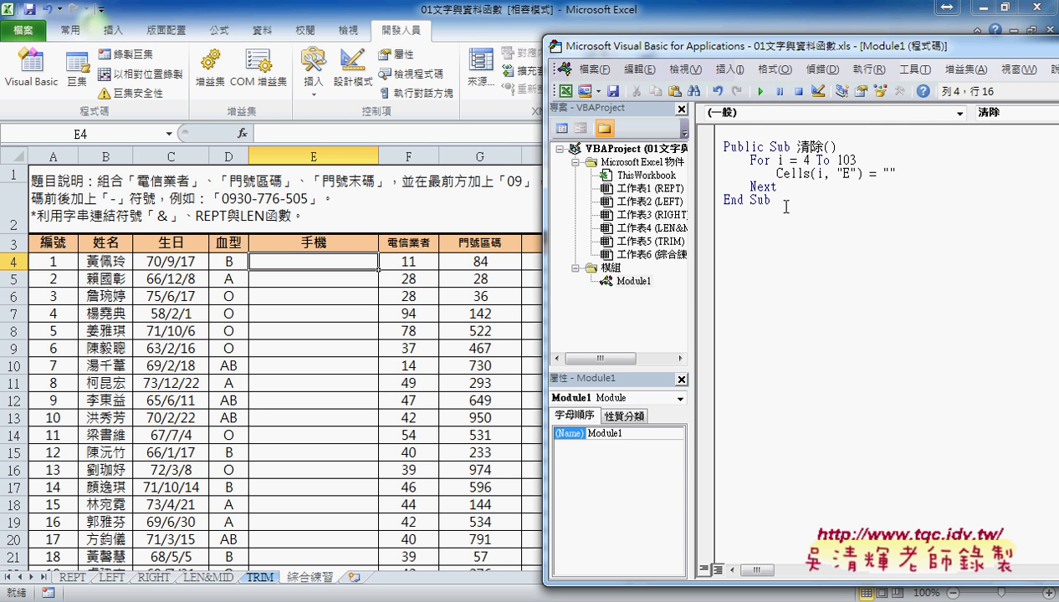
{"action": "mouse_move", "coordinate": [777, 201]}
{"action": "left_mouse_down"}
{"action": "mouse_move", "coordinate": [758, 201]}
{"action": "mouse_move", "coordinate": [724, 149]}
{"action": "left_mouse_up"}
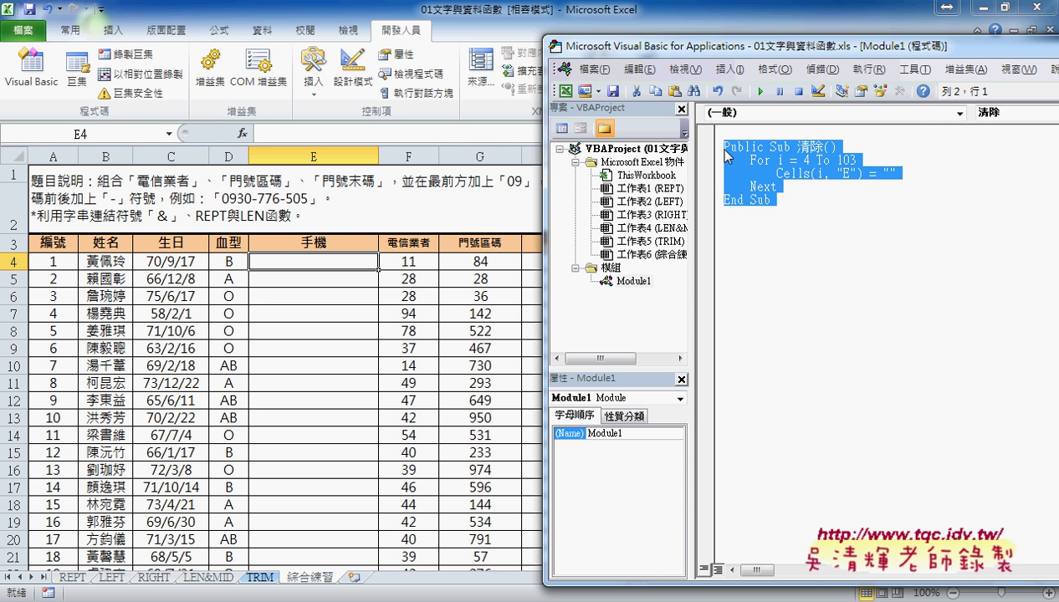
- Copy the whole 清除 Sub and paste a duplicate below its End Sub
{"action": "left_click", "coordinate": [728, 241]}
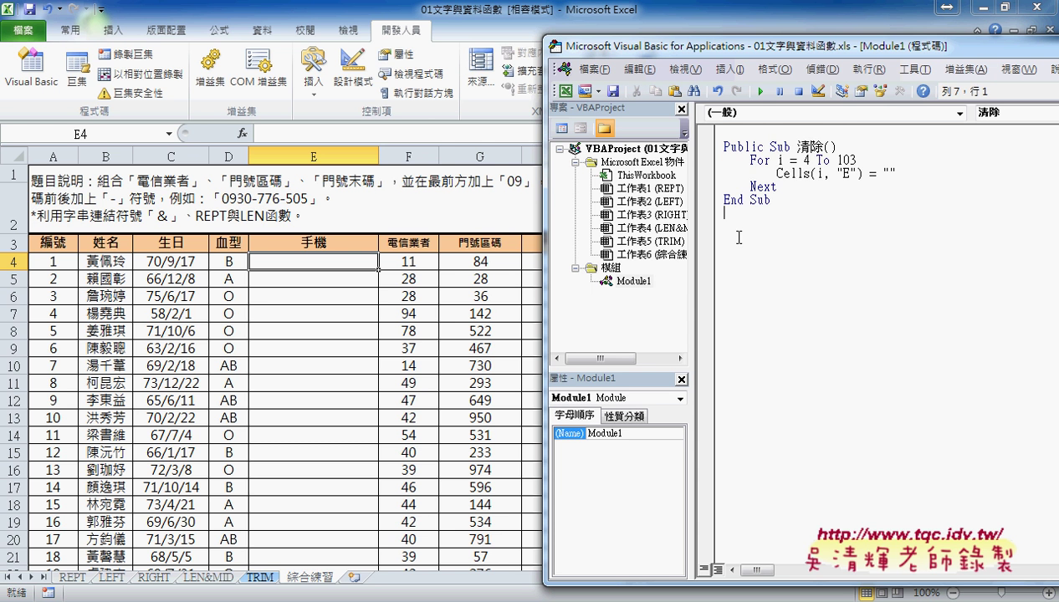
{"action": "left_click", "coordinate": [728, 69]}
{"action": "left_click_drag", "start_coordinate": [778, 203], "coordinate": [710, 151]}
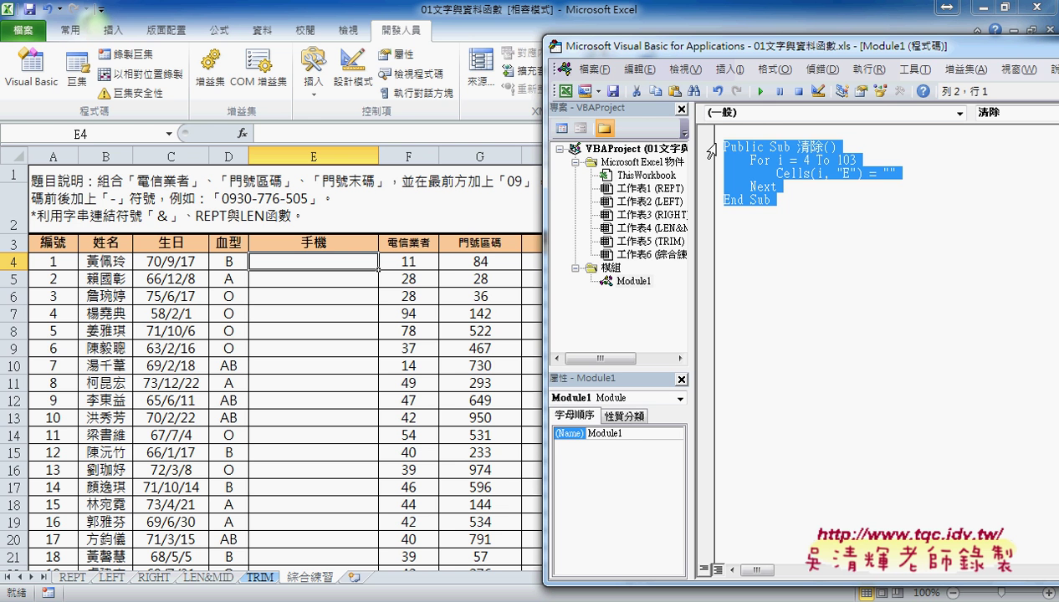
{"action": "key", "text": "ctrl+c"}
{"action": "left_click", "coordinate": [777, 219]}
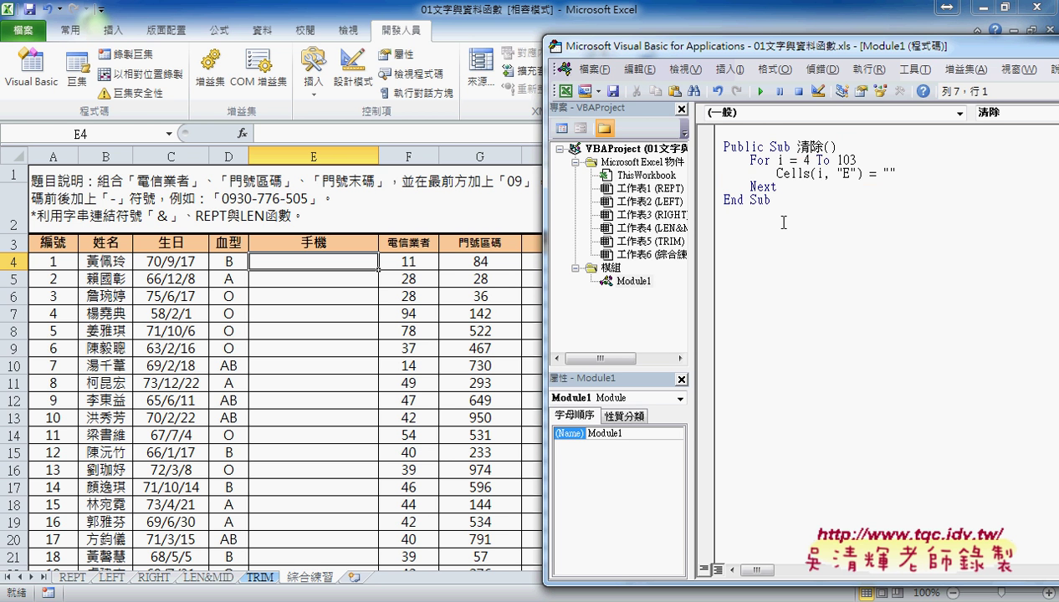
{"action": "key", "text": "ctrl+v"}
- Rename the duplicate's header from 清除 to 手機
{"action": "double_click", "coordinate": [803, 213]}
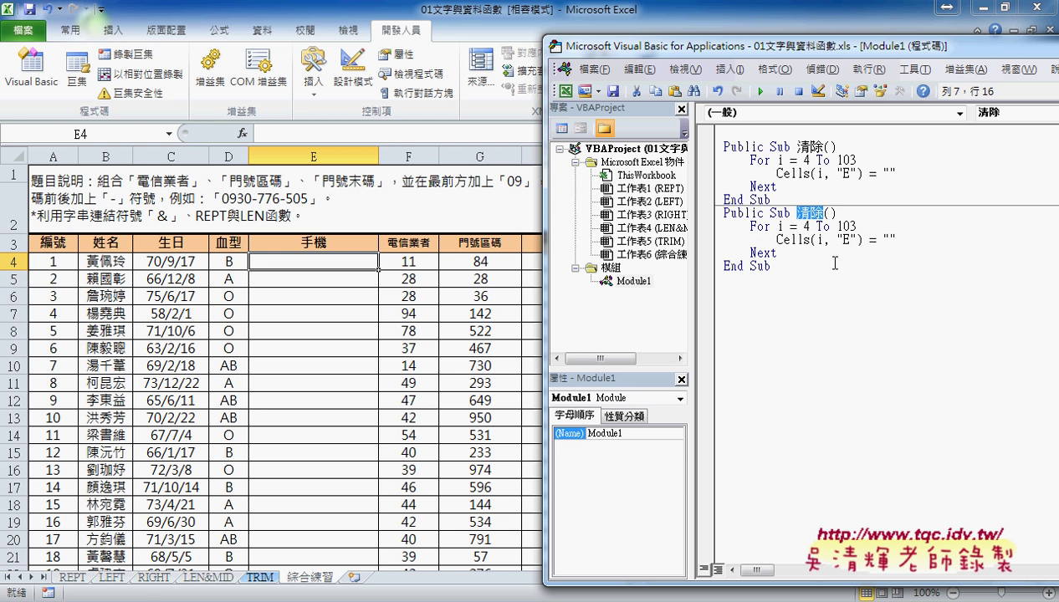
{"action": "type", "text": "g"}
{"action": "type", "text": "手"}
{"action": "type", "text": "ㄐ機"}
{"action": "key", "text": "Return"}
{"action": "left_click_drag", "start_coordinate": [896, 241], "coordinate": [885, 239]}
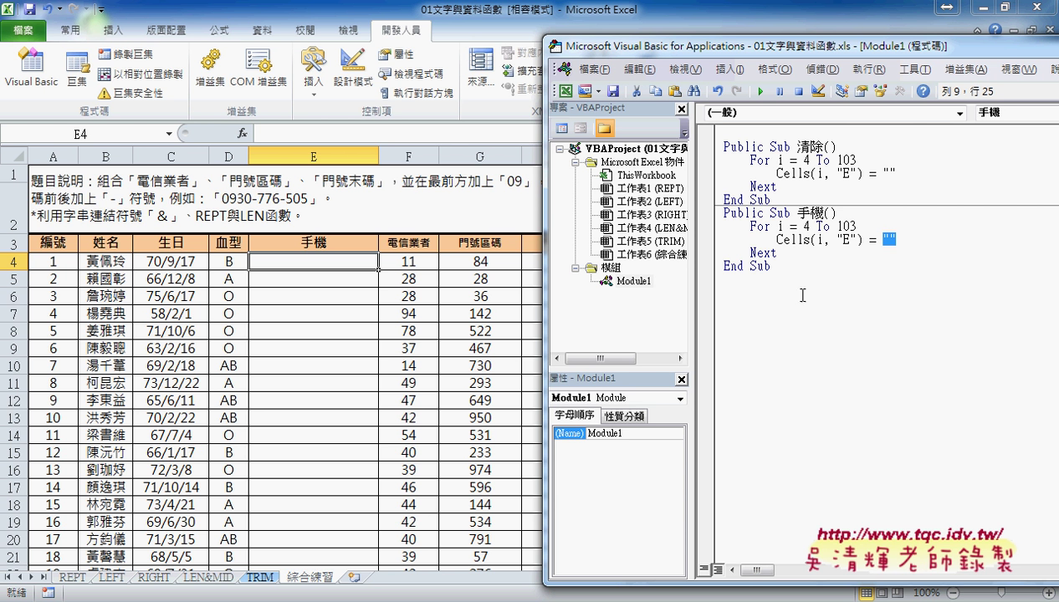
- Put "09" between the empty quotes and run 手機, filling column E with 9
{"action": "left_click", "coordinate": [889, 240]}
{"action": "type", "text": "0"}
{"action": "type", "text": "9"}
{"action": "left_click_drag", "start_coordinate": [918, 244], "coordinate": [882, 240]}
{"action": "left_click", "coordinate": [760, 93]}
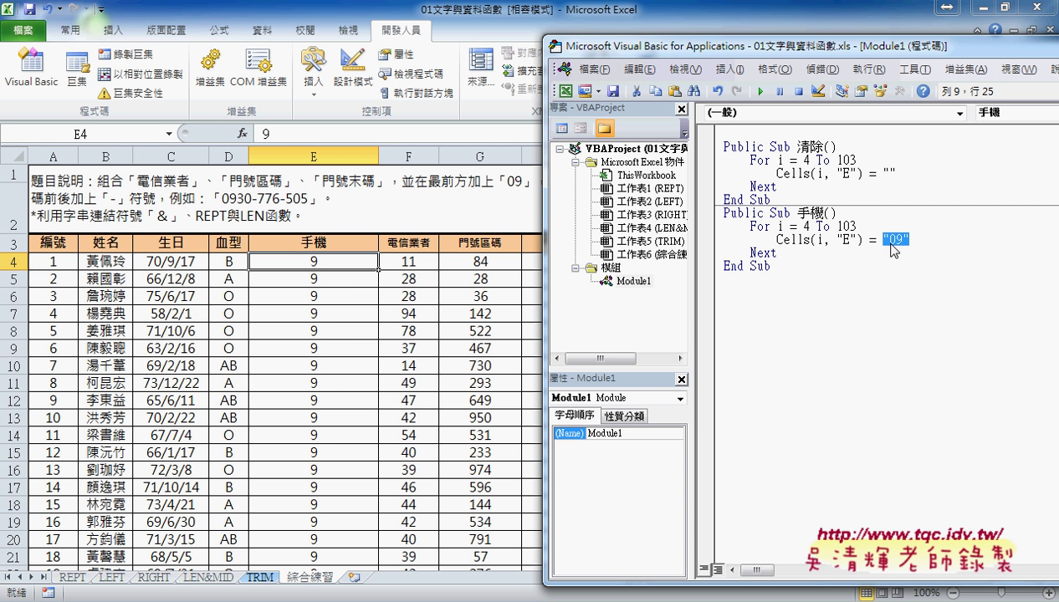
- Append & right after "09" in the Cells line, removing the extra space
{"action": "left_click", "coordinate": [916, 240]}
{"action": "left_click_drag", "start_coordinate": [610, 48], "coordinate": [470, 67]}
{"action": "left_click_drag", "start_coordinate": [767, 253], "coordinate": [739, 253]}
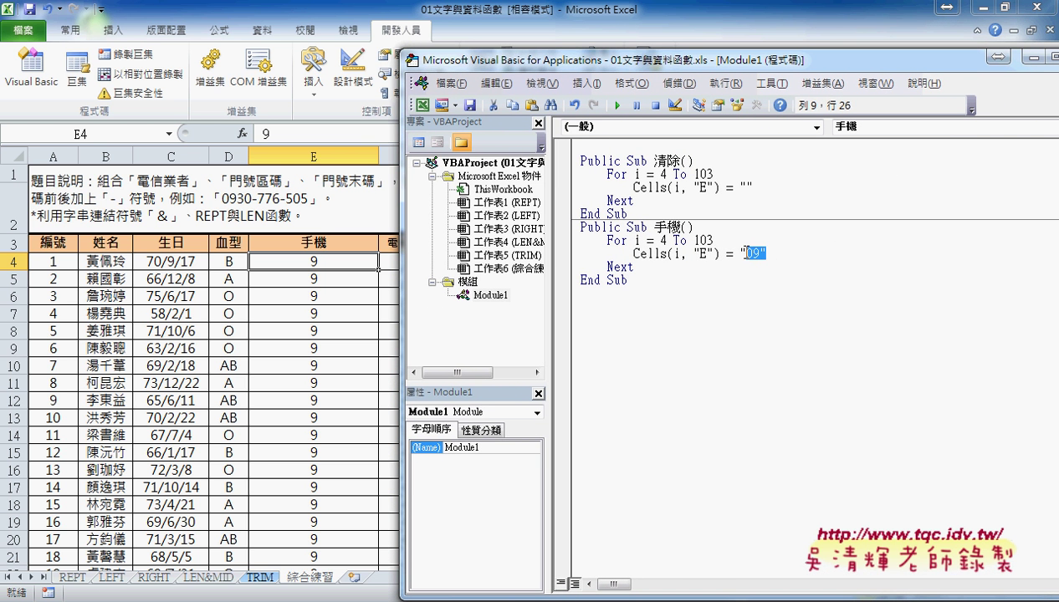
{"action": "left_click", "coordinate": [825, 259]}
{"action": "key", "text": "BackSpace"}
{"action": "type", "text": "&"}
- Append Cells(i, "F") after the & and run 手機 to join 09 with the carrier code
{"action": "left_click", "coordinate": [766, 253]}
{"action": "key", "text": "End"}
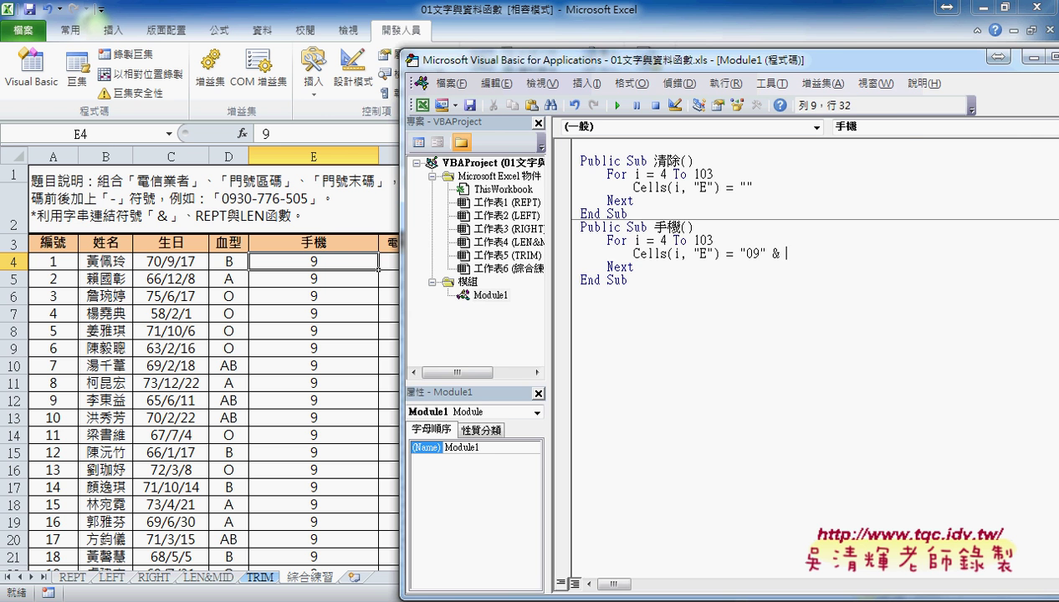
{"action": "left_click_drag", "start_coordinate": [732, 60], "coordinate": [804, 56]}
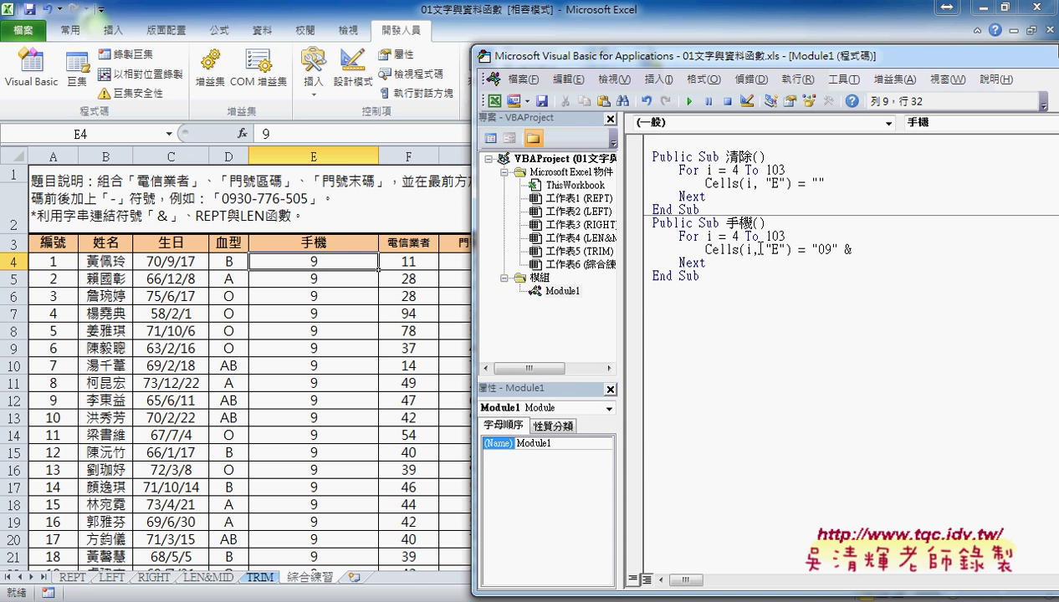
{"action": "left_click_drag", "start_coordinate": [706, 250], "coordinate": [791, 248]}
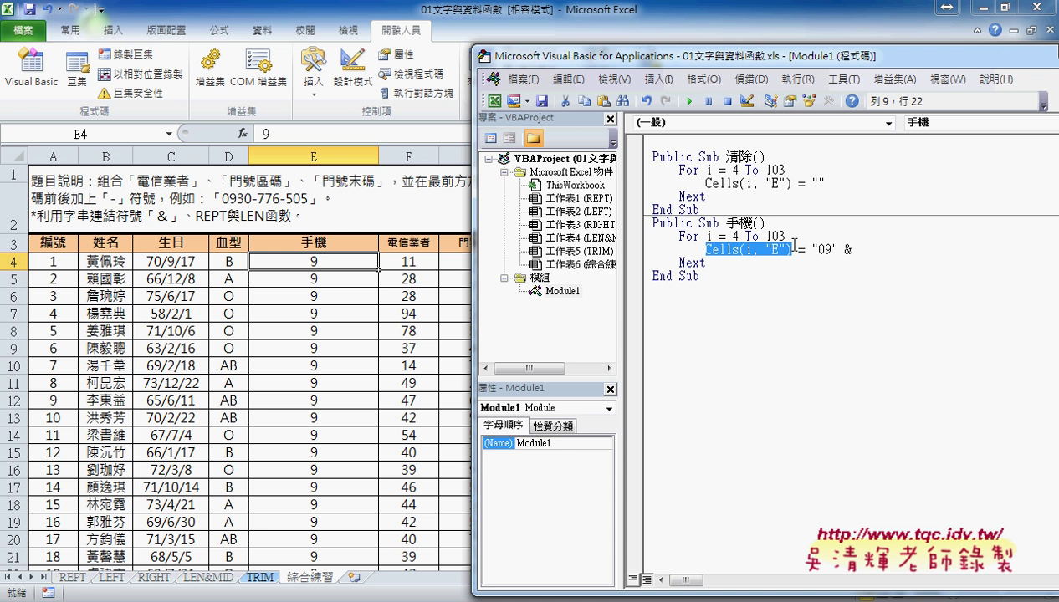
{"action": "left_click", "coordinate": [902, 251]}
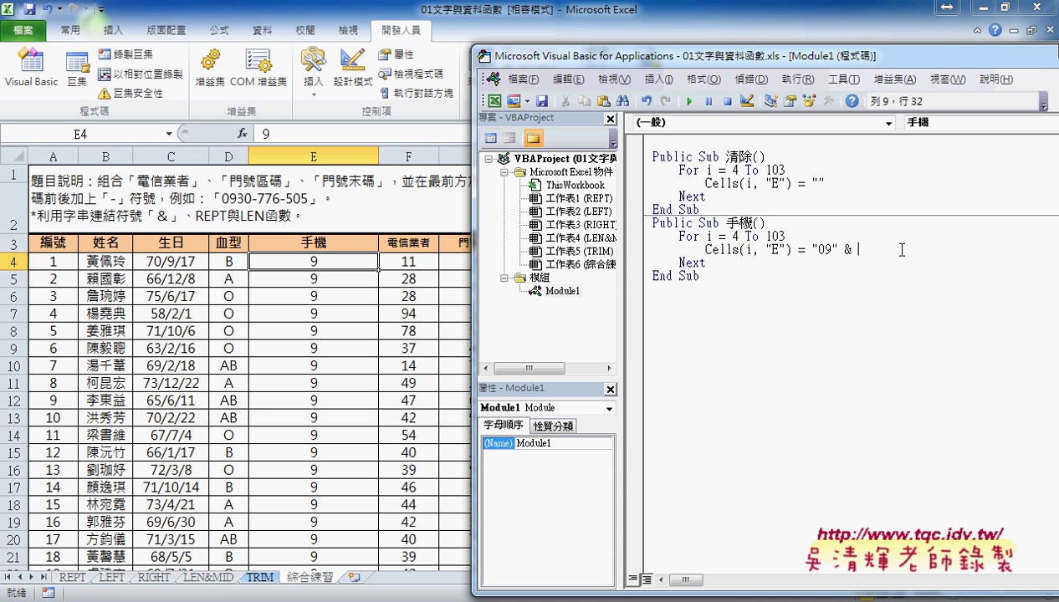
{"action": "key", "text": "ctrl+v"}
{"action": "double_click", "coordinate": [929, 249]}
{"action": "type", "text": "F"}
{"action": "left_click", "coordinate": [690, 104]}
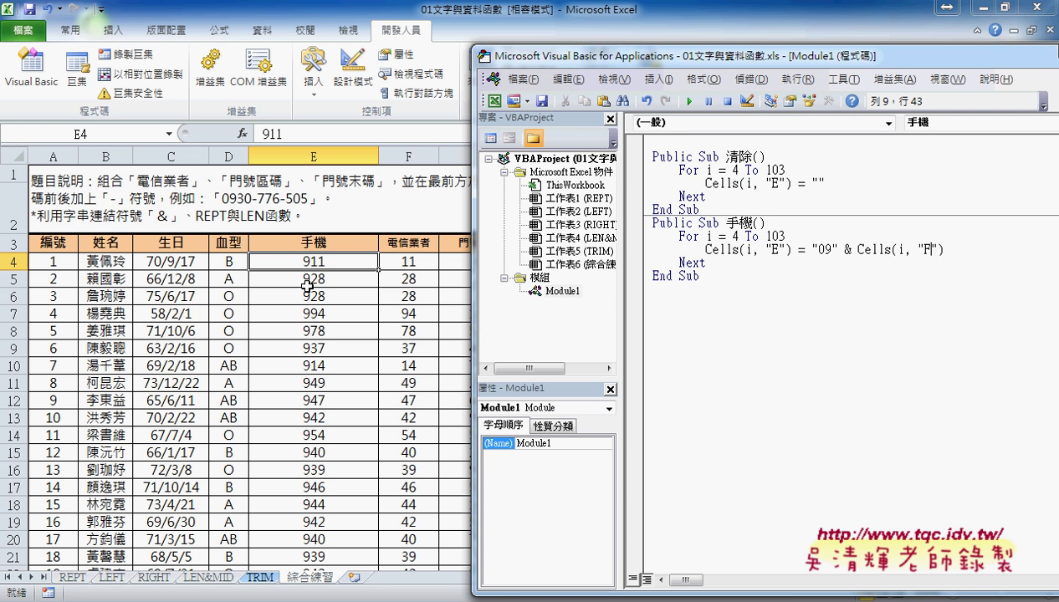
- Add & "-" to the line's end and rerun, giving 0911-, 0928-
{"action": "left_click", "coordinate": [958, 251]}
{"action": "type", "text": "&\"-"}
{"action": "type", "text": "\""}
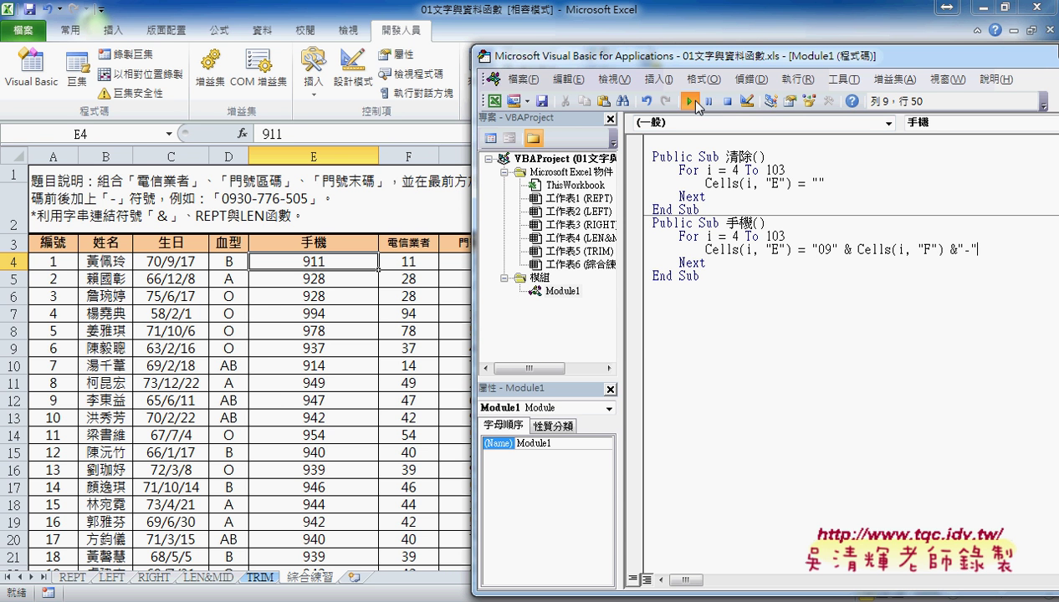
{"action": "left_click", "coordinate": [691, 101]}
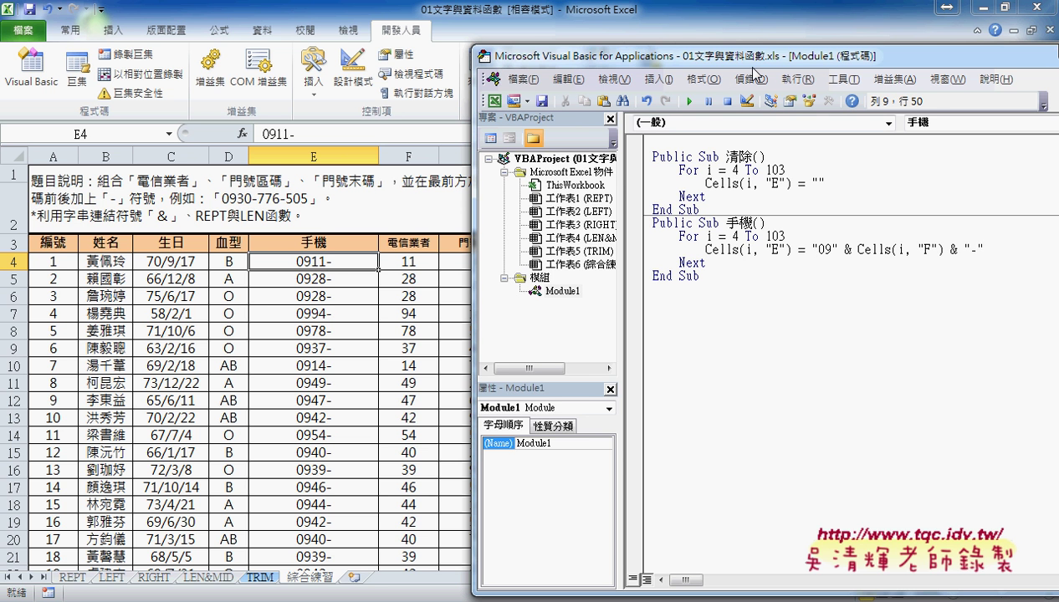
{"action": "left_click_drag", "start_coordinate": [753, 63], "coordinate": [517, 72]}
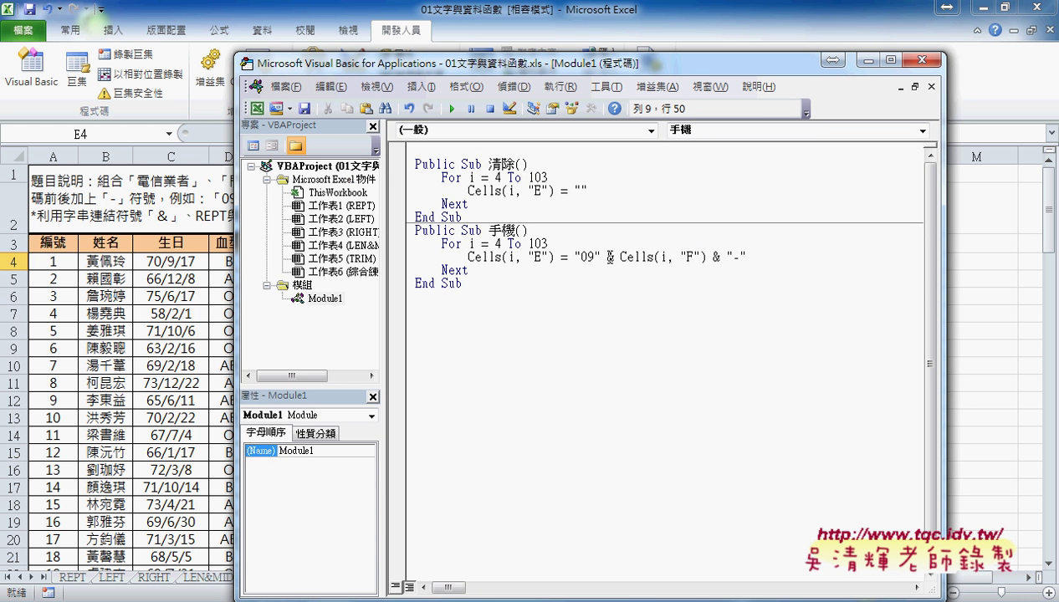
- Append & Cells(i, "G") to the Cells line and run 手機, producing 0911-84, 0928-28
{"action": "left_click", "coordinate": [765, 254]}
{"action": "type", "text": "&"}
{"action": "type", "text": " Cells(i, \"E\")"}
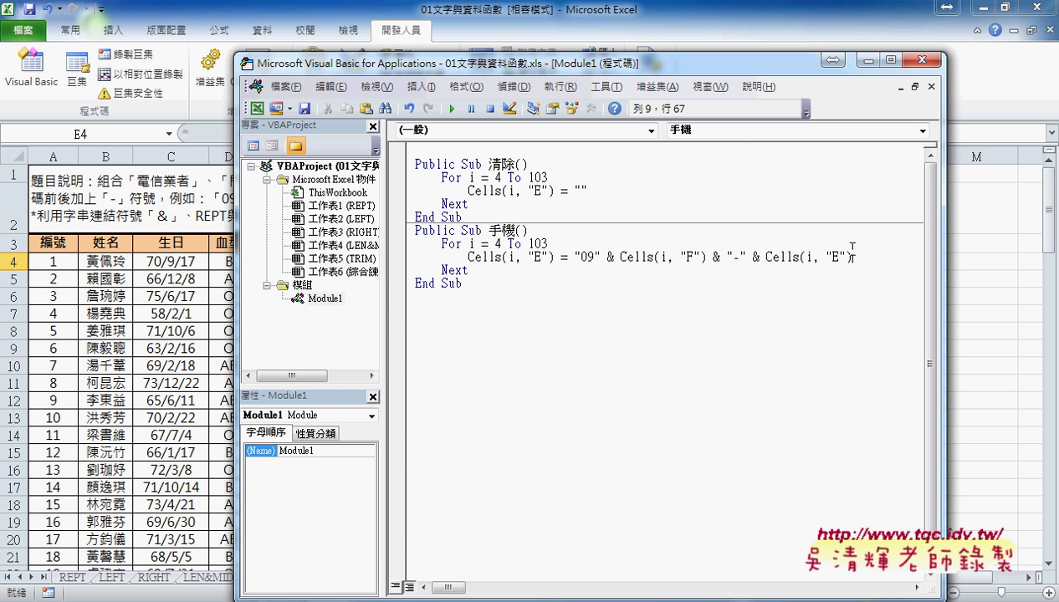
{"action": "left_click", "coordinate": [835, 256]}
{"action": "type", "text": "G"}
{"action": "left_click_drag", "start_coordinate": [704, 74], "coordinate": [892, 67]}
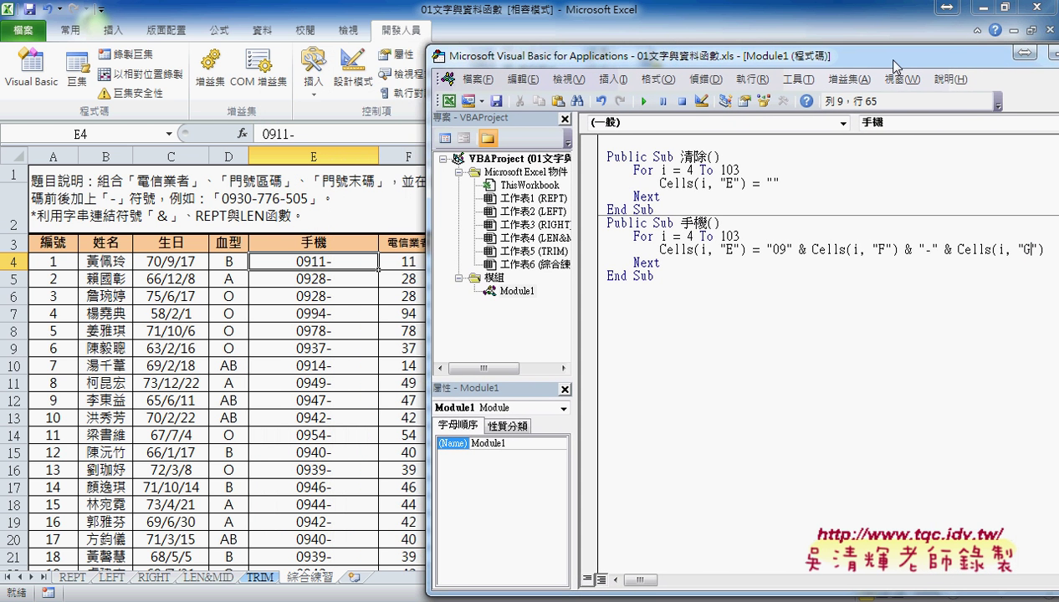
{"action": "left_click", "coordinate": [643, 101]}
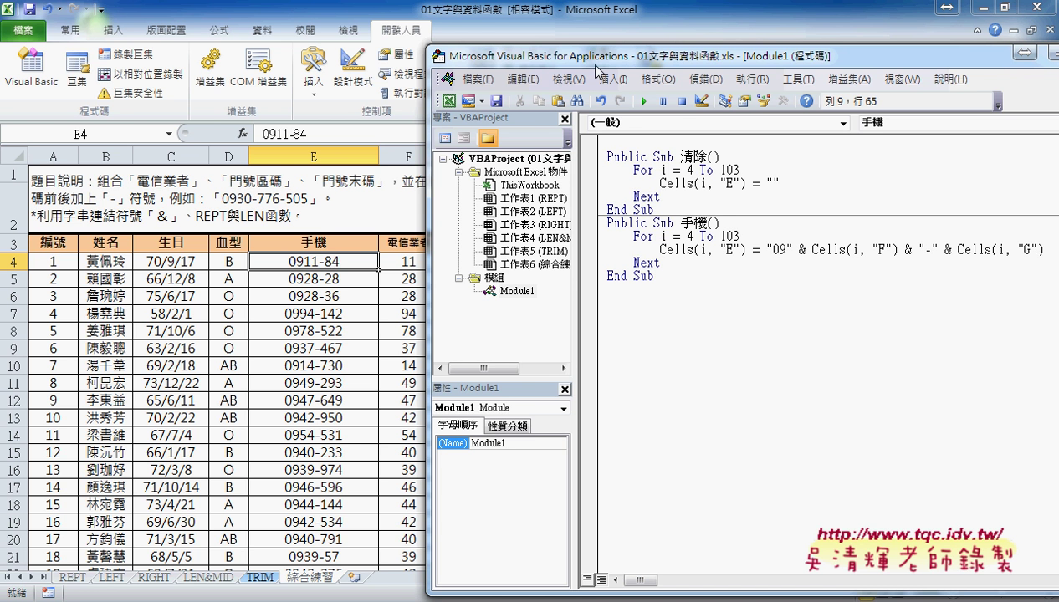
{"action": "left_click_drag", "start_coordinate": [590, 58], "coordinate": [272, 57]}
- Wrap the column G reference in Format(..., "000") and run 手機, giving 0911-084, 0928-028
{"action": "left_click", "coordinate": [637, 248]}
{"action": "type", "text": "ㄷ"}
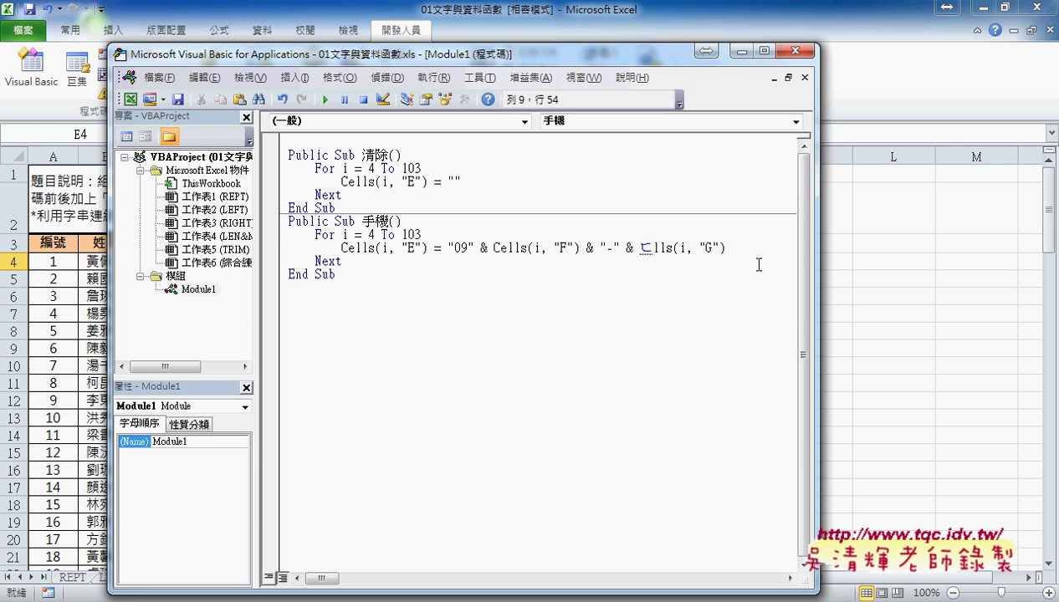
{"action": "type", "text": "for"}
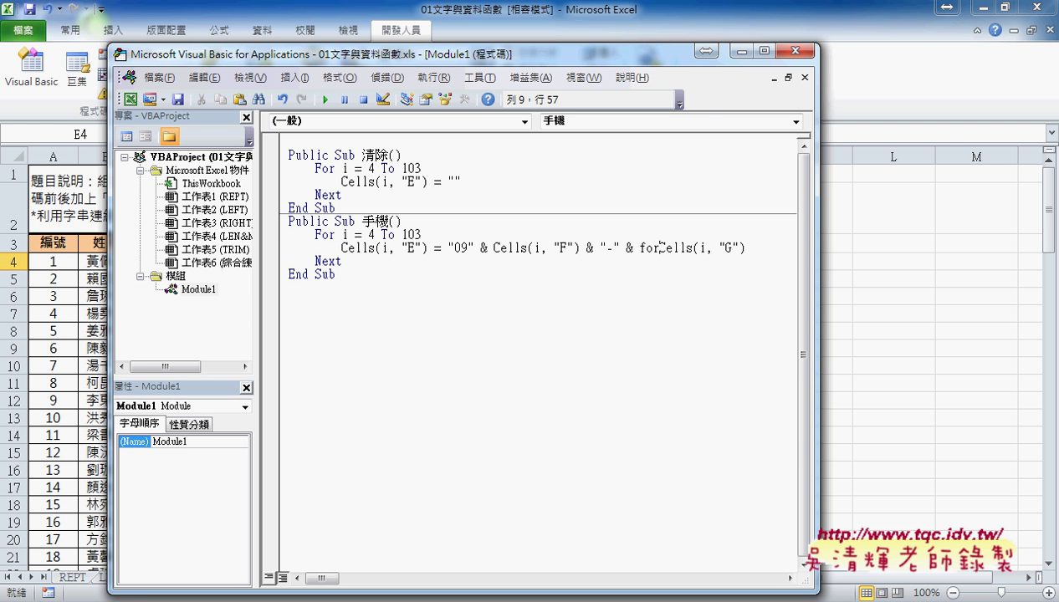
{"action": "type", "text": "mat("}
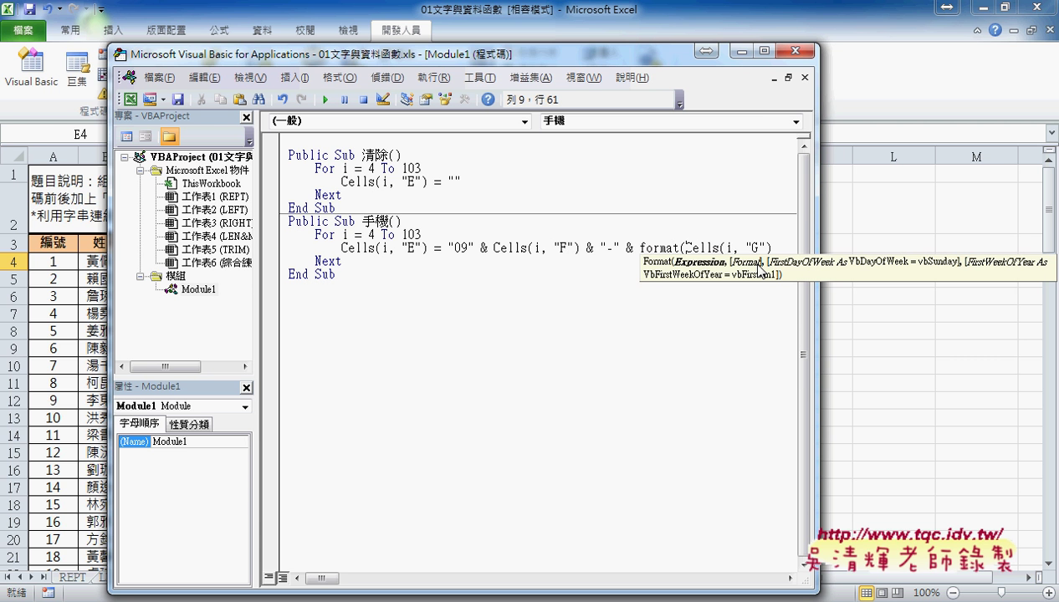
{"action": "left_click", "coordinate": [786, 248]}
{"action": "type", "text": ",\""}
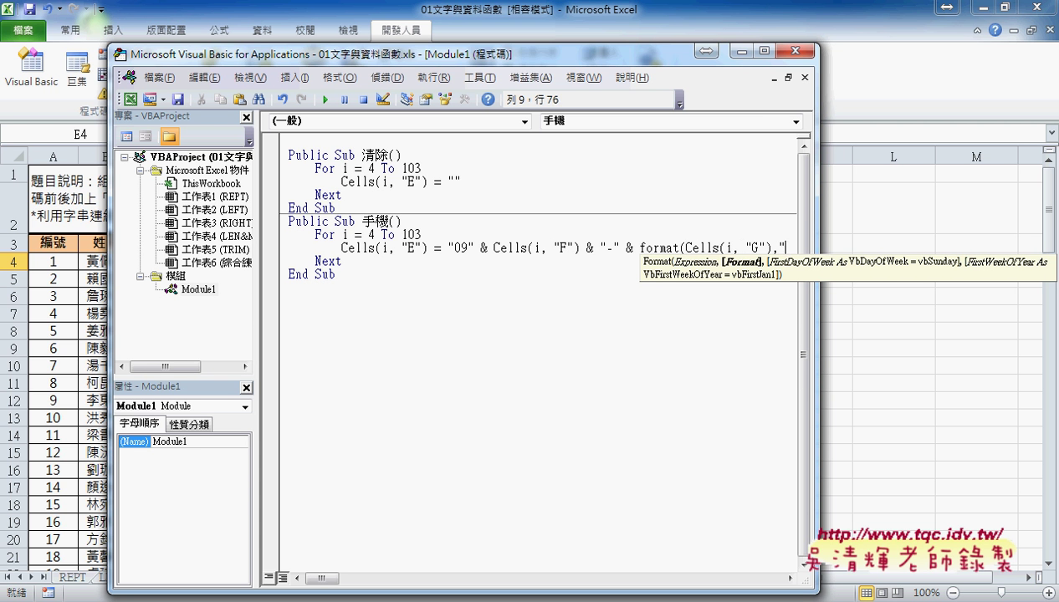
{"action": "type", "text": "00"}
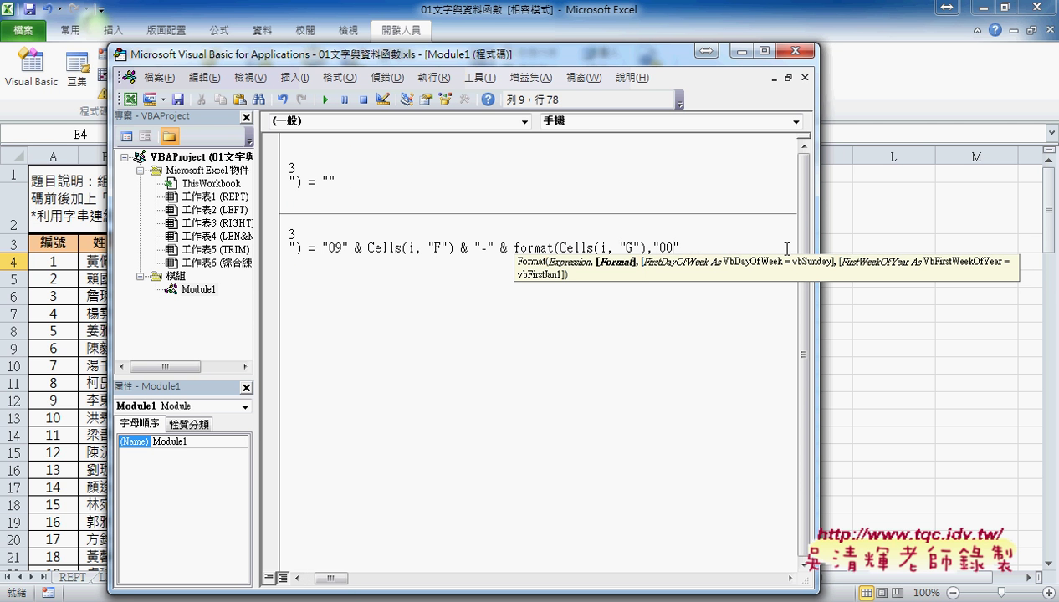
{"action": "type", "text": "0\""}
{"action": "type", "text": ")"}
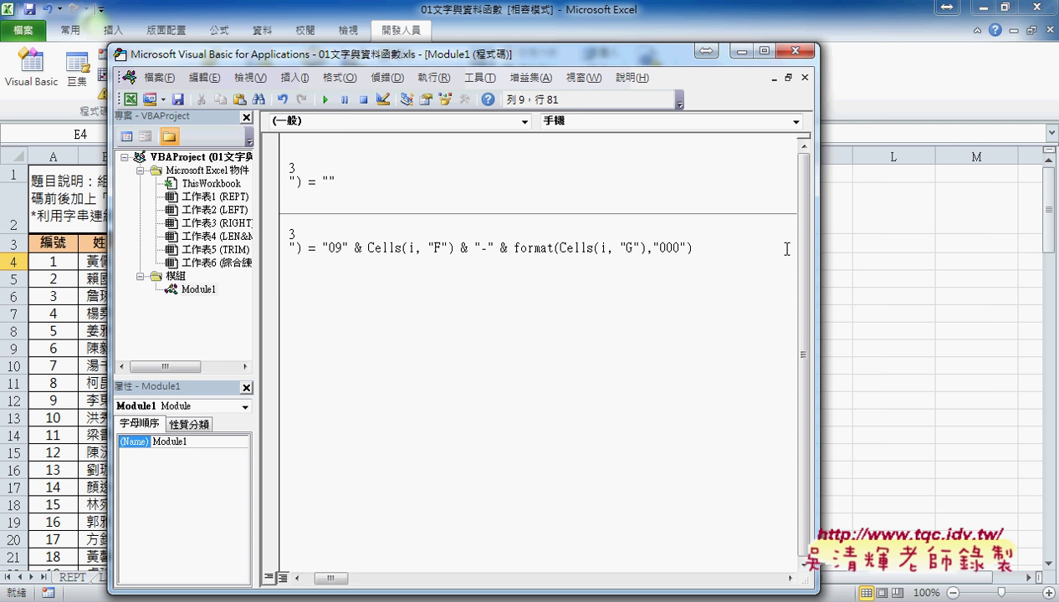
{"action": "left_click_drag", "start_coordinate": [570, 60], "coordinate": [852, 55]}
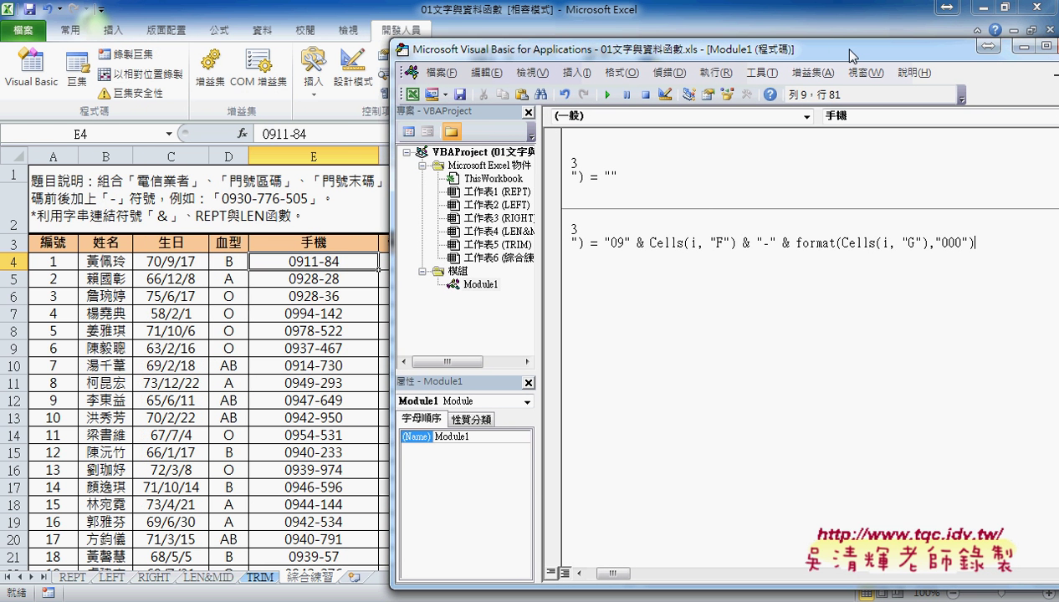
{"action": "left_click_drag", "start_coordinate": [539, 161], "coordinate": [489, 161]}
{"action": "mouse_move", "coordinate": [475, 55]}
{"action": "left_mouse_down"}
{"action": "mouse_move", "coordinate": [567, 57]}
{"action": "mouse_move", "coordinate": [479, 73]}
{"action": "left_mouse_up"}
{"action": "left_click", "coordinate": [613, 102]}
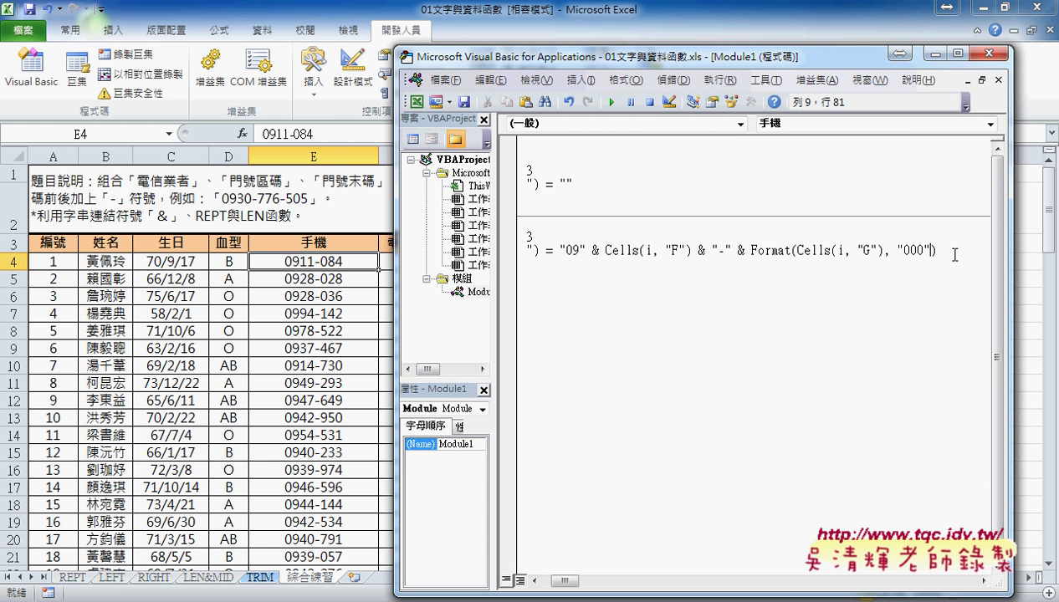
{"action": "left_click_drag", "start_coordinate": [955, 255], "coordinate": [731, 251]}
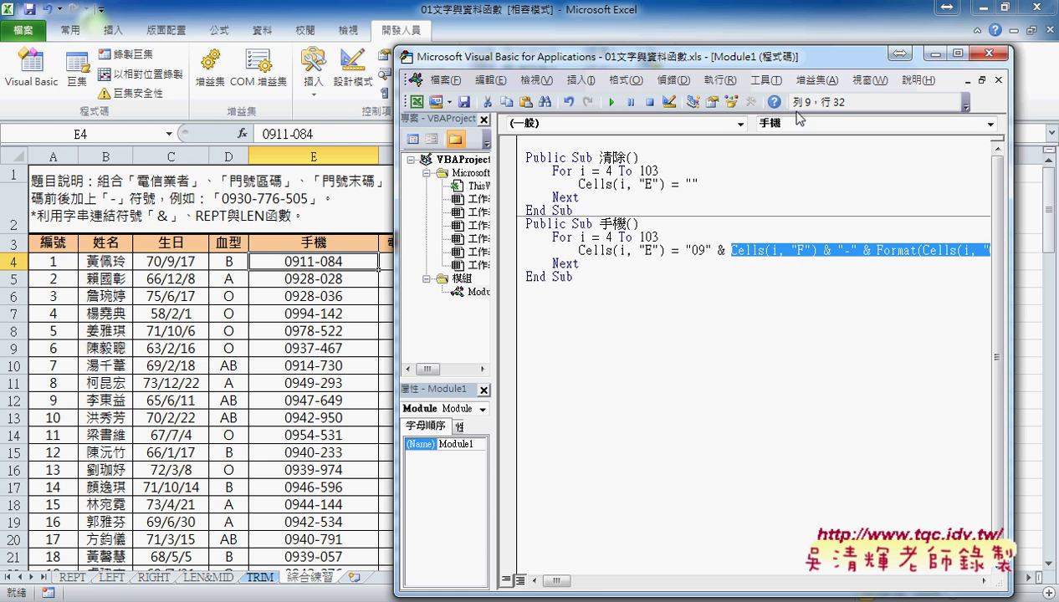
{"action": "left_click_drag", "start_coordinate": [746, 58], "coordinate": [532, 61]}
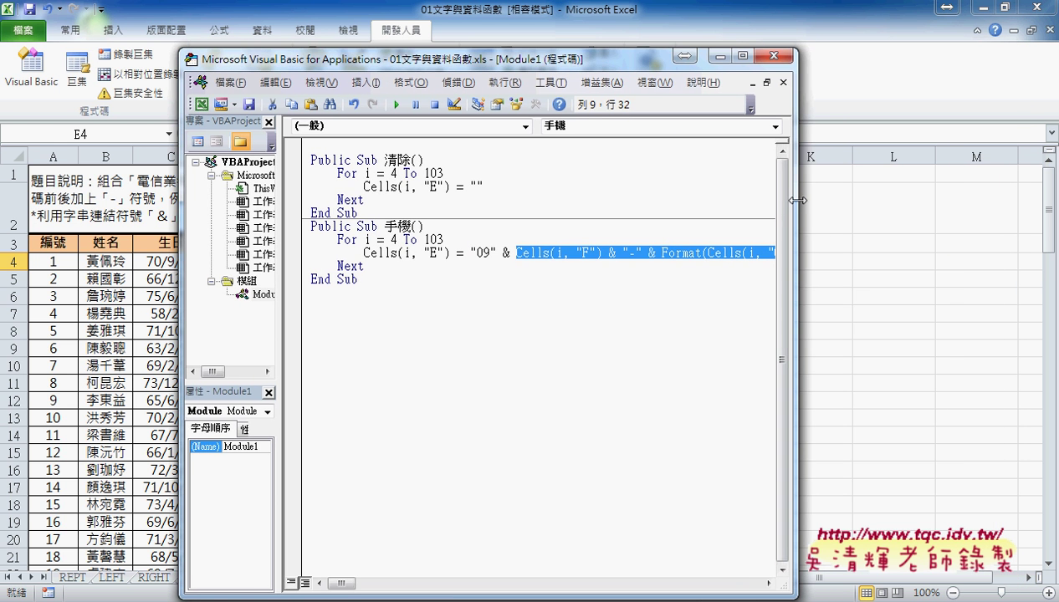
{"action": "left_click_drag", "start_coordinate": [798, 201], "coordinate": [999, 201]}
{"action": "left_click", "coordinate": [849, 254]}
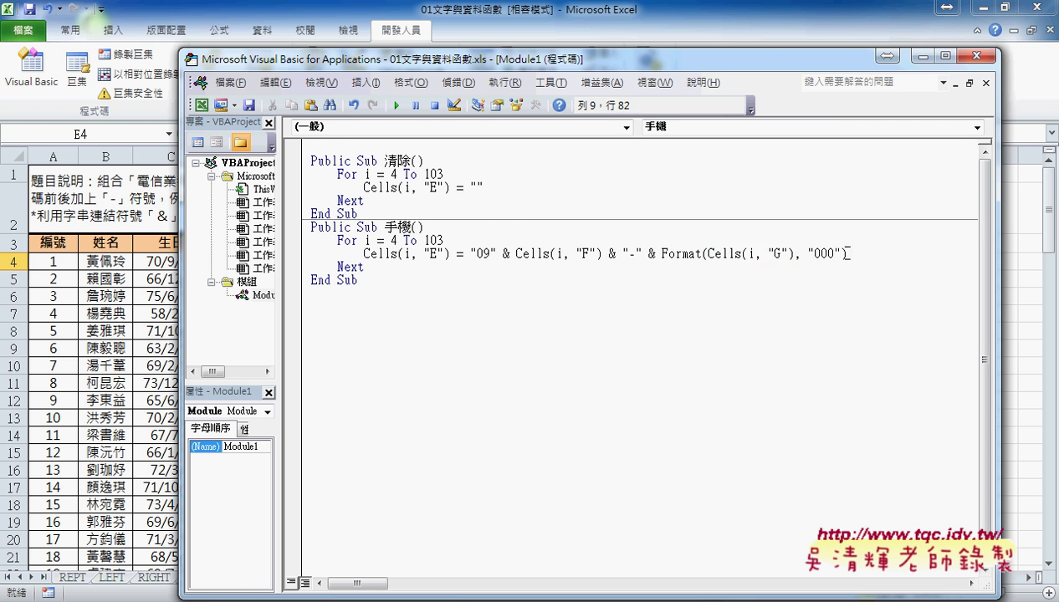
{"action": "left_click_drag", "start_coordinate": [849, 254], "coordinate": [603, 254]}
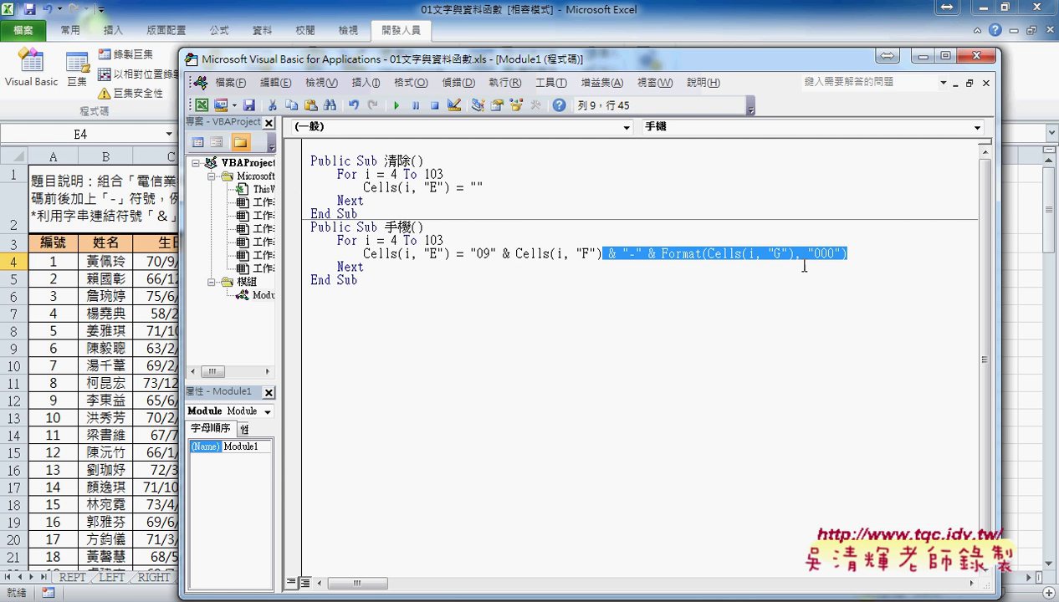
{"action": "left_click", "coordinate": [874, 250]}
{"action": "type", "text": "& \"-\" & Format(Cells(i, \"G\"), \"000\")"}
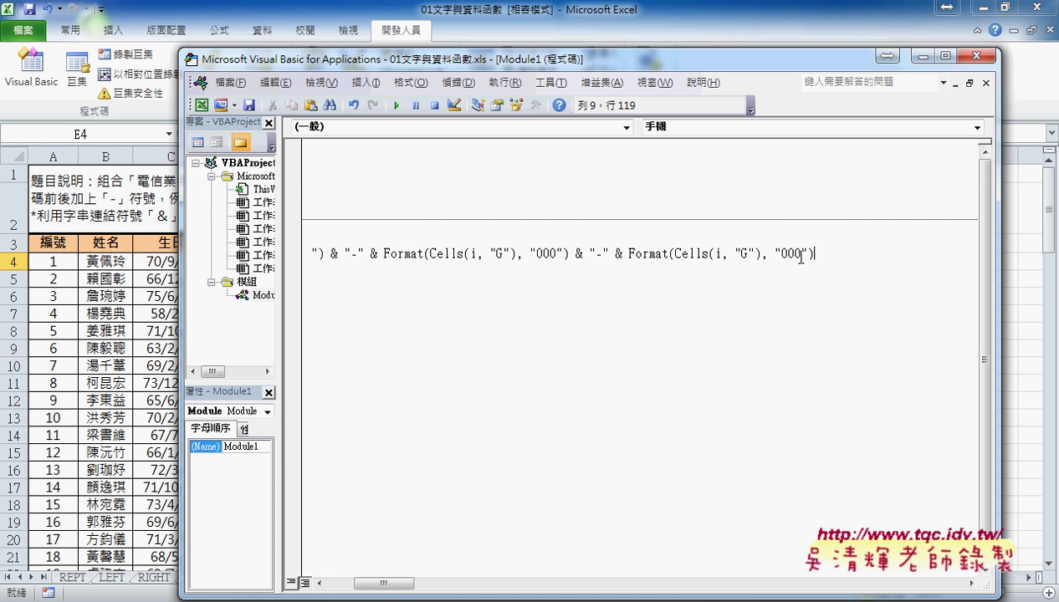
{"action": "double_click", "coordinate": [744, 254]}
{"action": "type", "text": "H"}
{"action": "left_click_drag", "start_coordinate": [485, 67], "coordinate": [789, 56]}
{"action": "left_click", "coordinate": [720, 243]}
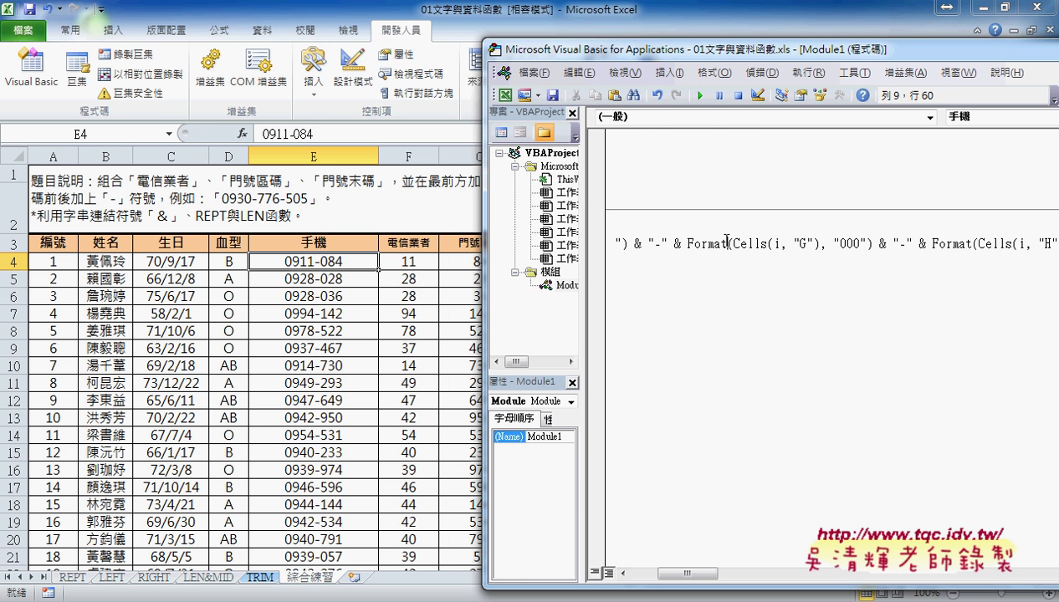
{"action": "left_click", "coordinate": [701, 95]}
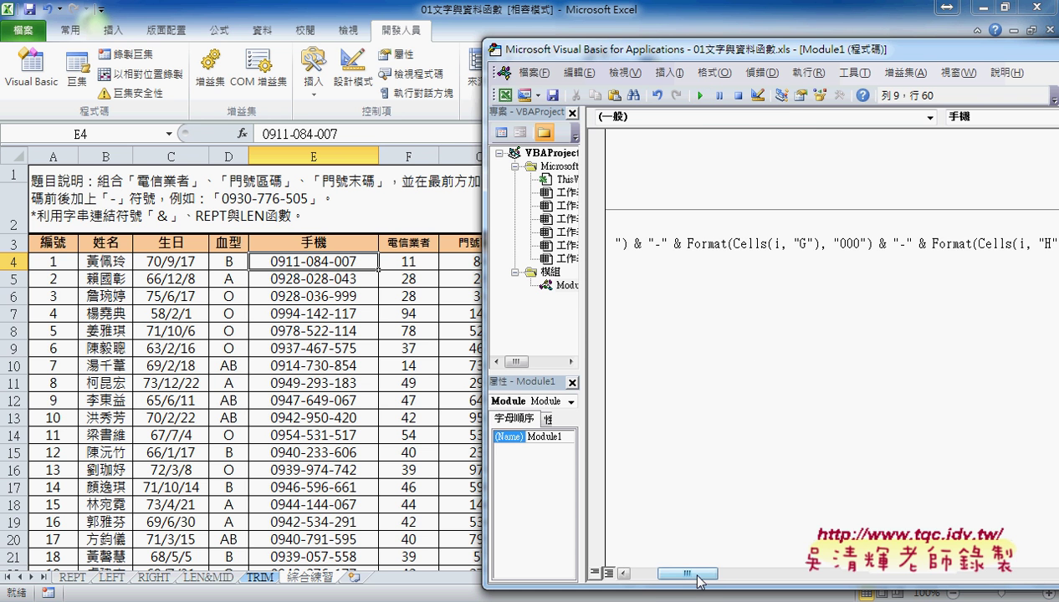
- Alternate running 手機 and 清除, ending with column E emptied by 清除
{"action": "left_click_drag", "start_coordinate": [687, 574], "coordinate": [650, 588]}
{"action": "left_click", "coordinate": [642, 233]}
{"action": "left_click", "coordinate": [700, 96]}
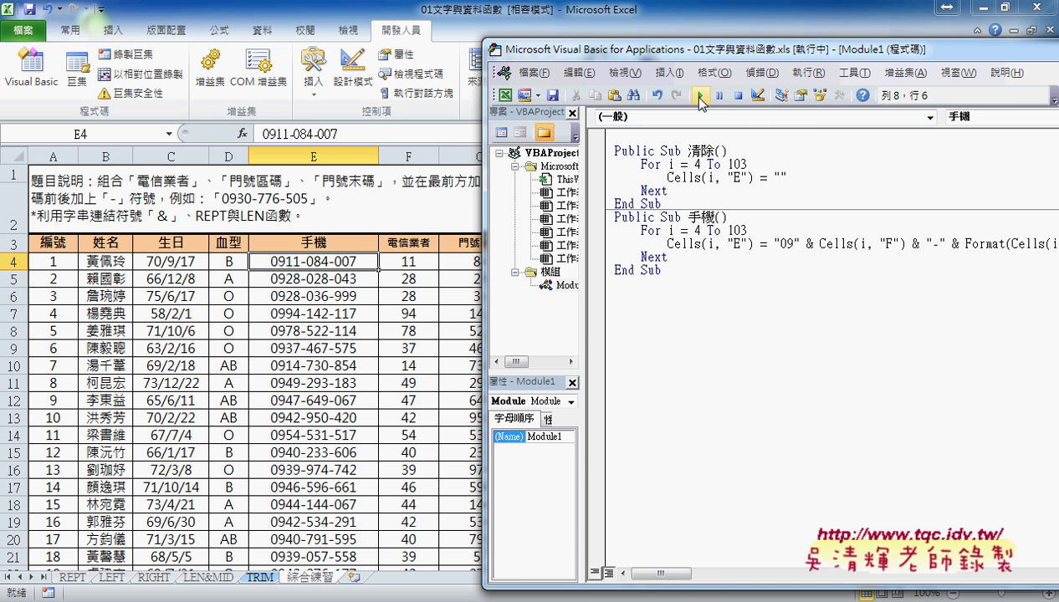
{"action": "left_click", "coordinate": [696, 164]}
{"action": "left_click", "coordinate": [701, 95]}
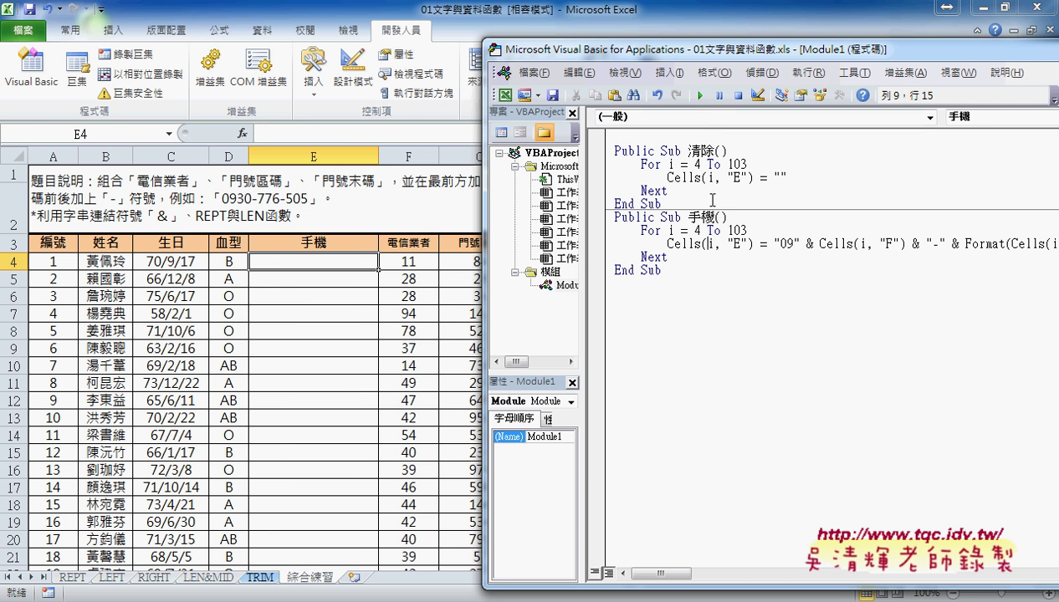
{"action": "left_click", "coordinate": [701, 95]}
{"action": "left_click", "coordinate": [700, 191]}
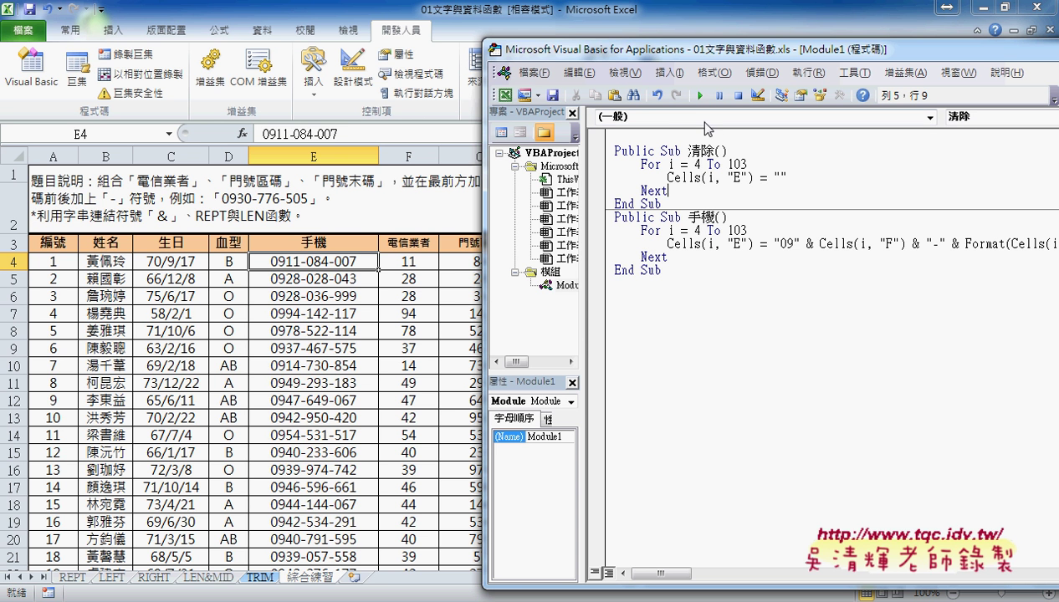
{"action": "left_click", "coordinate": [700, 95]}
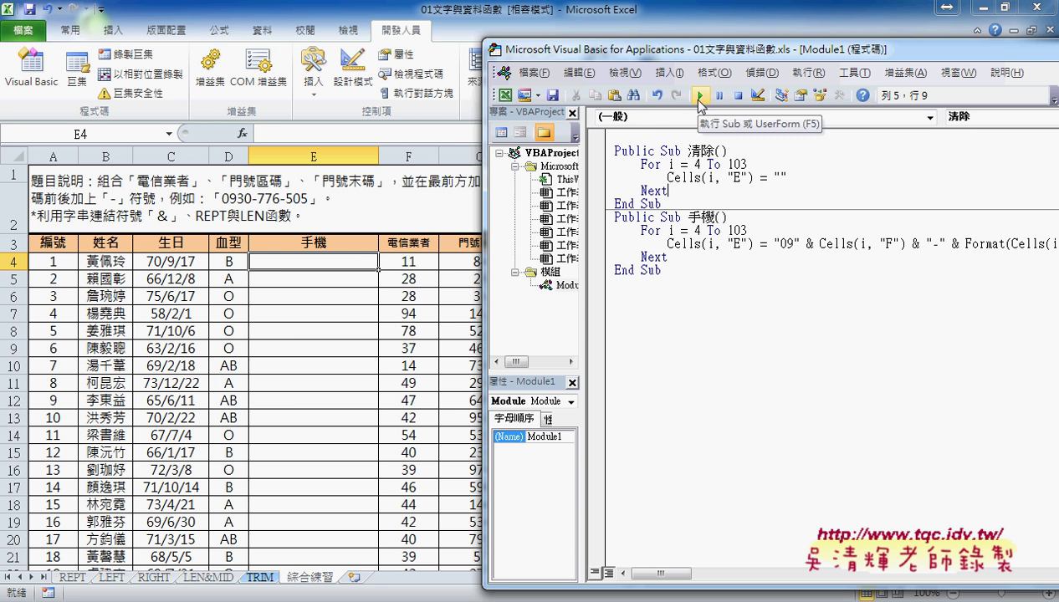
- Cut the 門號, 門號_函數 and 清除 buttons off the 綜合練習 sheet
{"action": "left_click", "coordinate": [398, 218]}
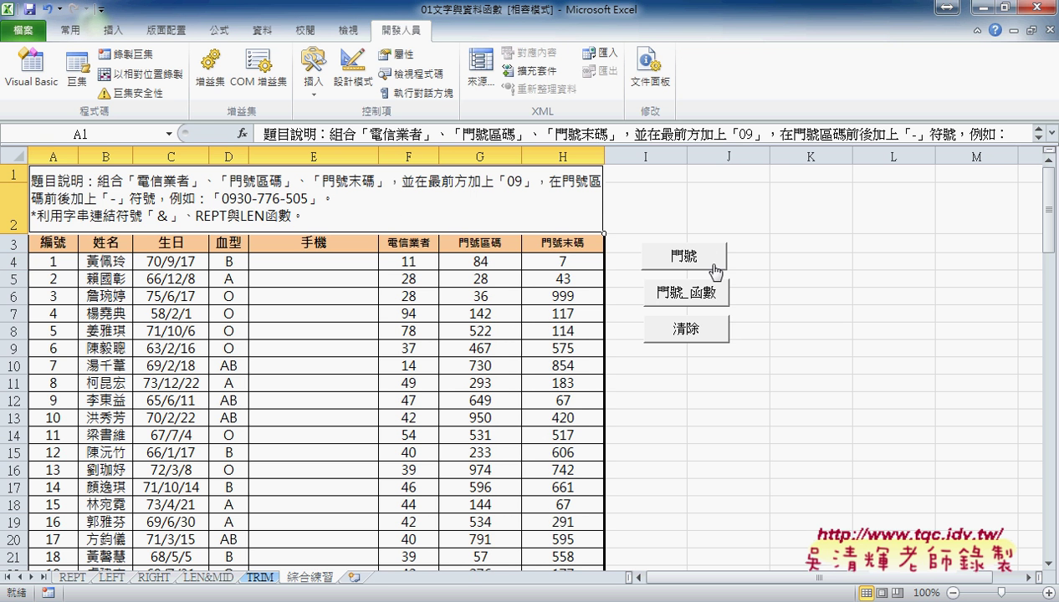
{"action": "right_click", "coordinate": [717, 262]}
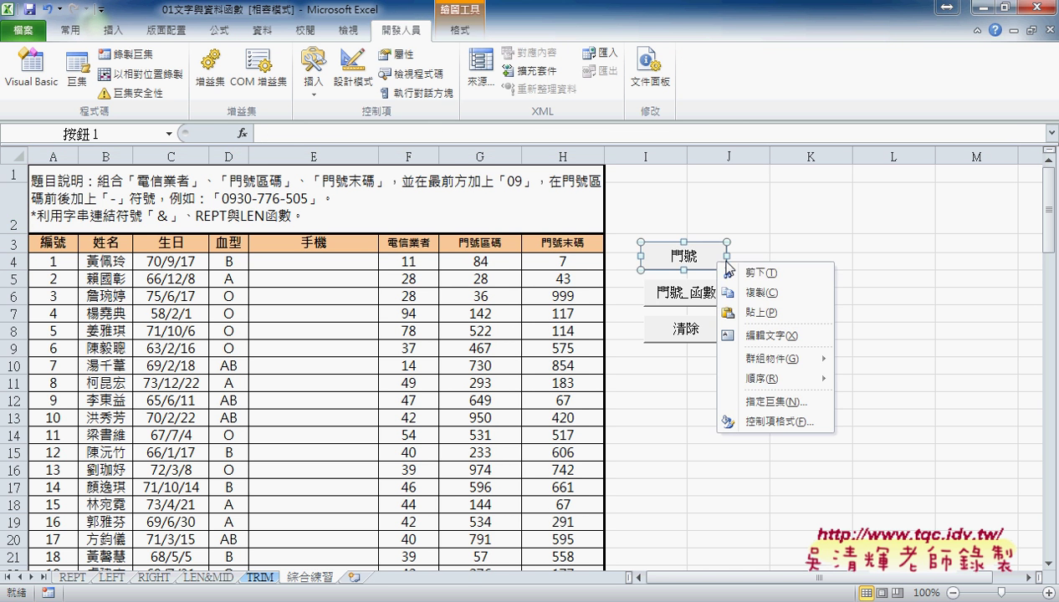
{"action": "left_click", "coordinate": [748, 272]}
{"action": "right_click", "coordinate": [687, 282]}
{"action": "left_click", "coordinate": [738, 293]}
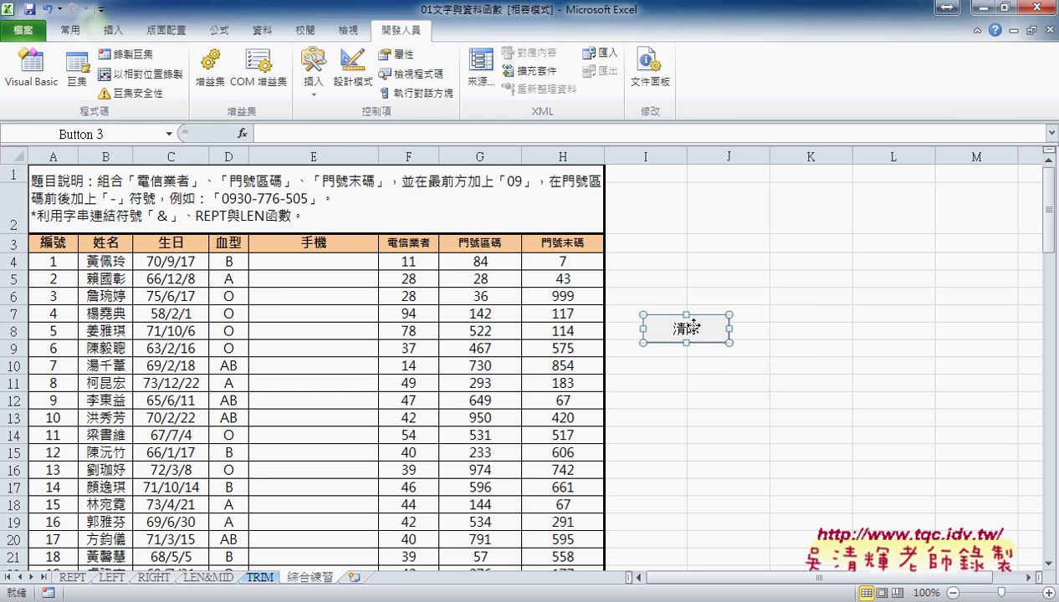
{"action": "right_click", "coordinate": [695, 327]}
{"action": "left_click", "coordinate": [728, 337]}
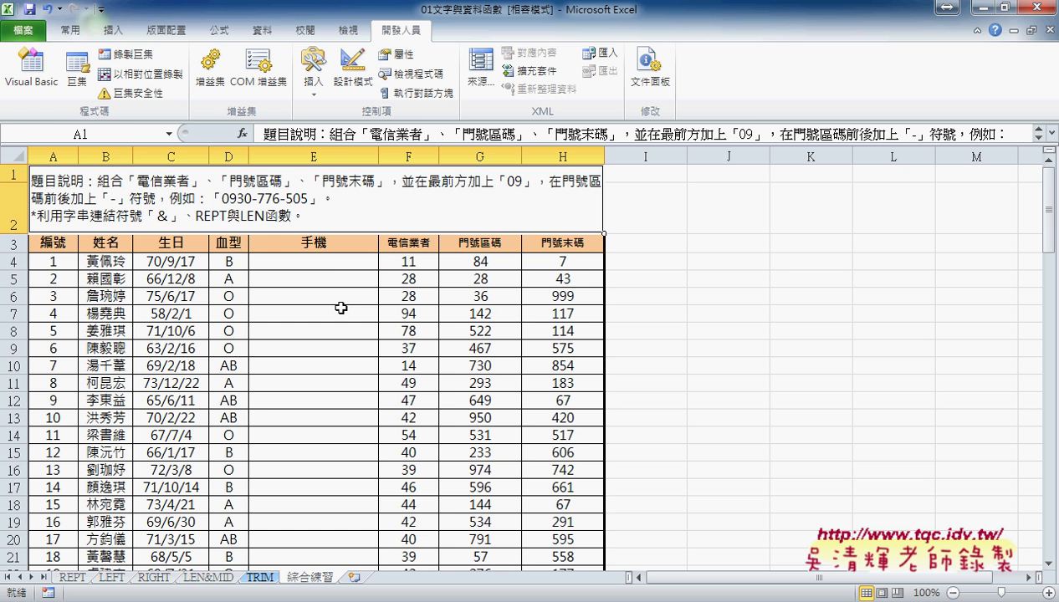
- Pick the Form Controls Button from Developer > Insert and drag its rectangle right of the table
{"action": "left_click", "coordinate": [312, 88]}
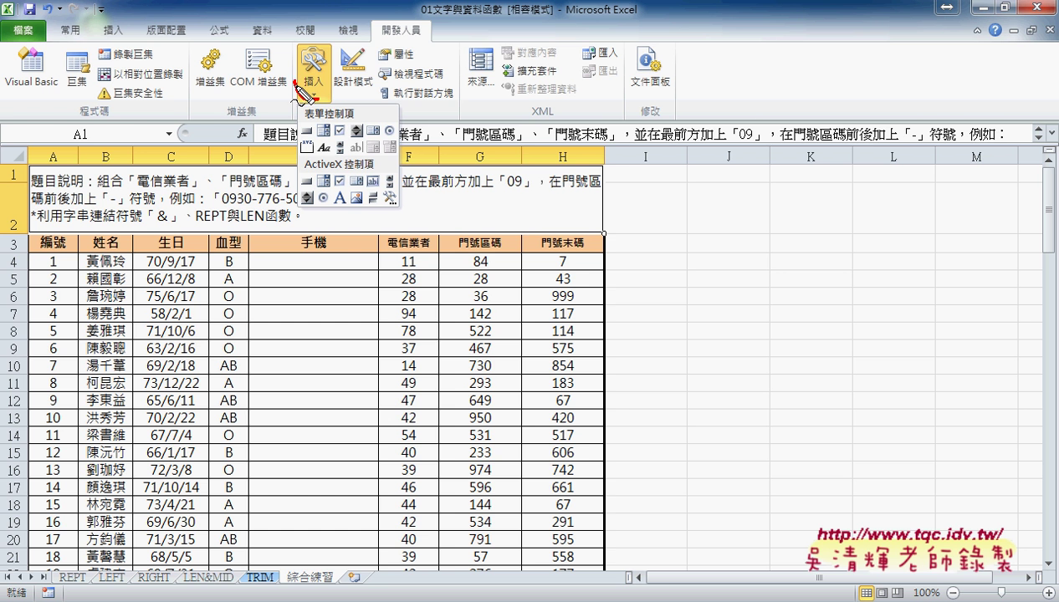
{"action": "mouse_move", "coordinate": [297, 85]}
{"action": "left_mouse_down"}
{"action": "mouse_move", "coordinate": [322, 99]}
{"action": "mouse_move", "coordinate": [316, 136]}
{"action": "left_mouse_up"}
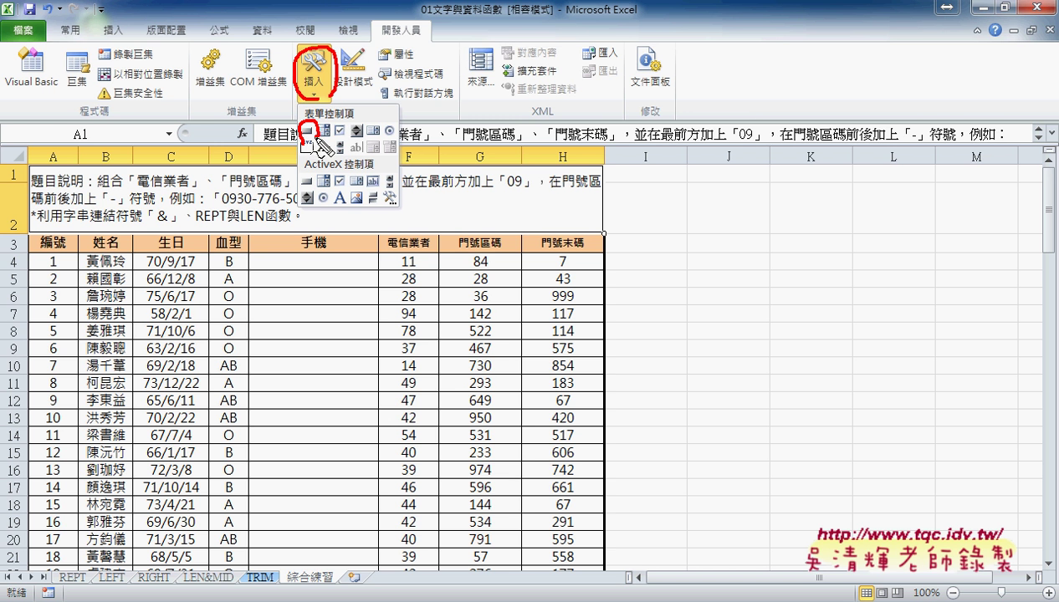
{"action": "mouse_move", "coordinate": [296, 83]}
{"action": "left_mouse_down"}
{"action": "mouse_move", "coordinate": [259, 99]}
{"action": "mouse_move", "coordinate": [298, 112]}
{"action": "left_mouse_up"}
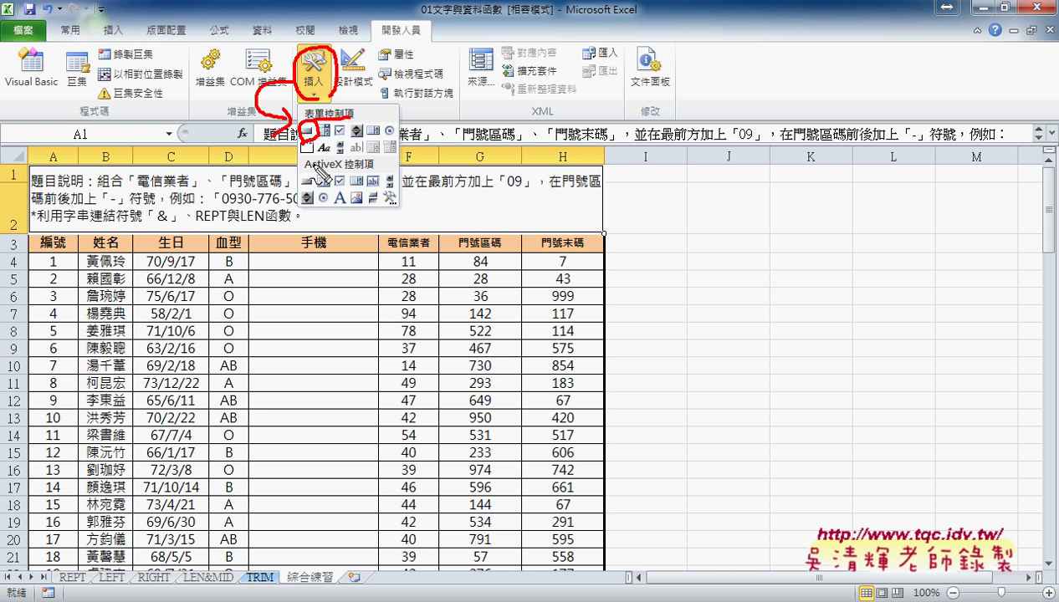
{"action": "mouse_move", "coordinate": [286, 156]}
{"action": "left_mouse_down"}
{"action": "mouse_move", "coordinate": [418, 156]}
{"action": "mouse_move", "coordinate": [310, 203]}
{"action": "mouse_move", "coordinate": [354, 194]}
{"action": "left_mouse_up"}
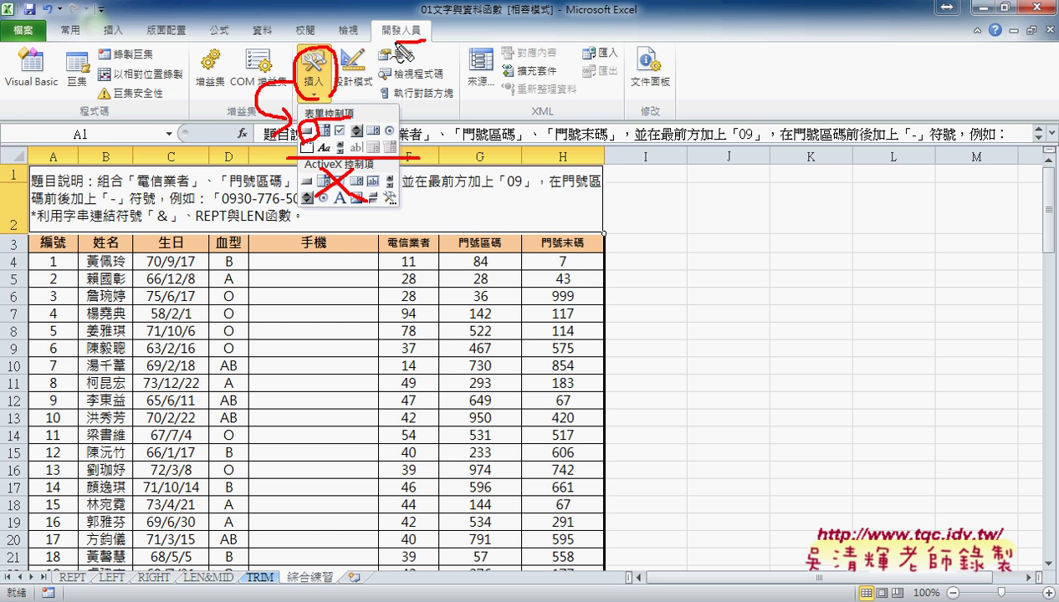
{"action": "left_click_drag", "start_coordinate": [387, 24], "coordinate": [437, 38]}
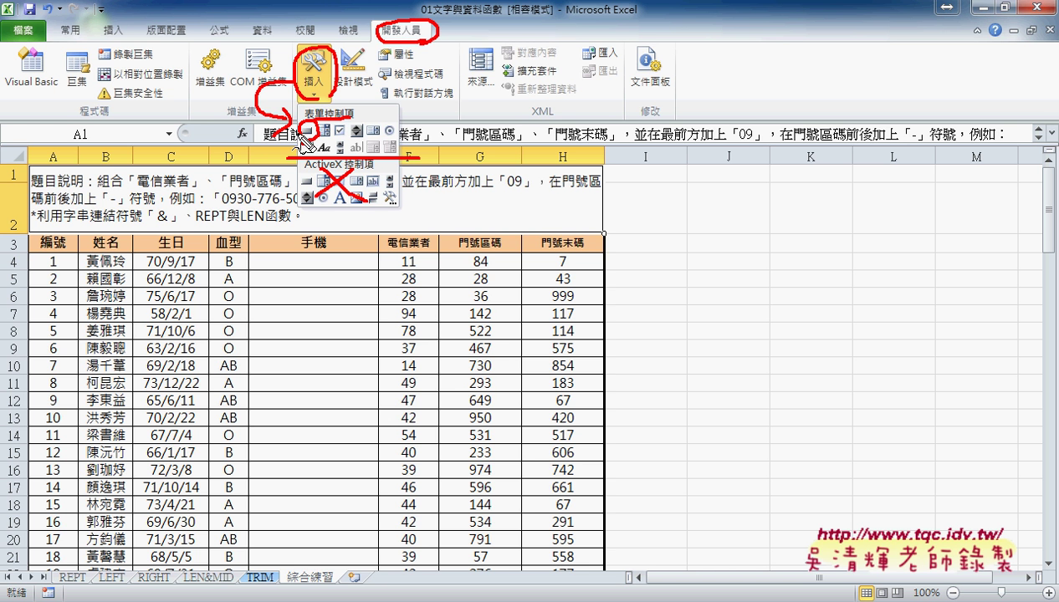
{"action": "key", "text": "Escape"}
{"action": "left_click", "coordinate": [314, 74]}
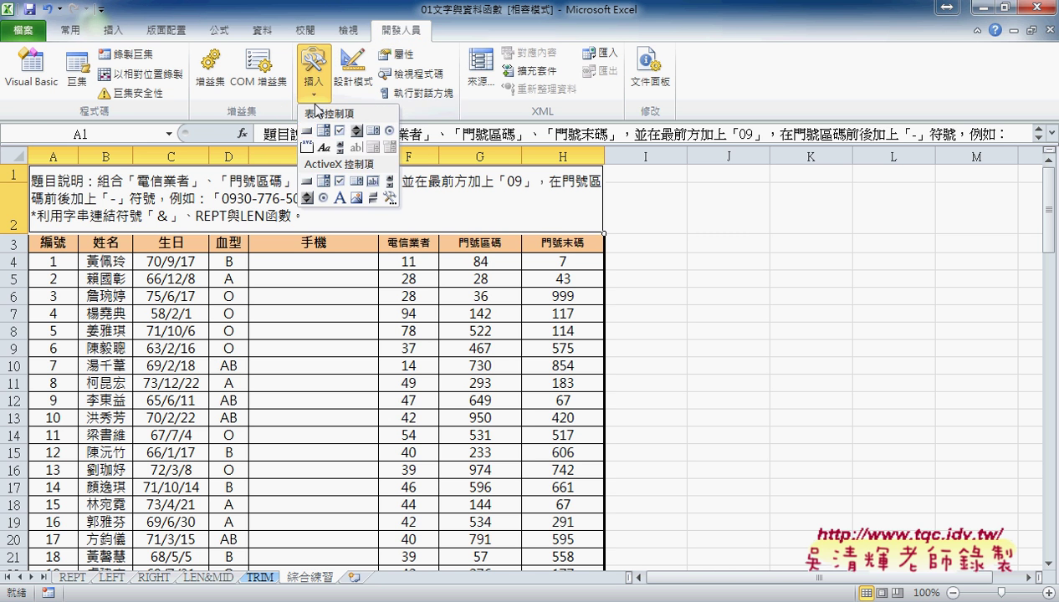
{"action": "left_click", "coordinate": [308, 132]}
{"action": "left_click_drag", "start_coordinate": [658, 234], "coordinate": [748, 260]}
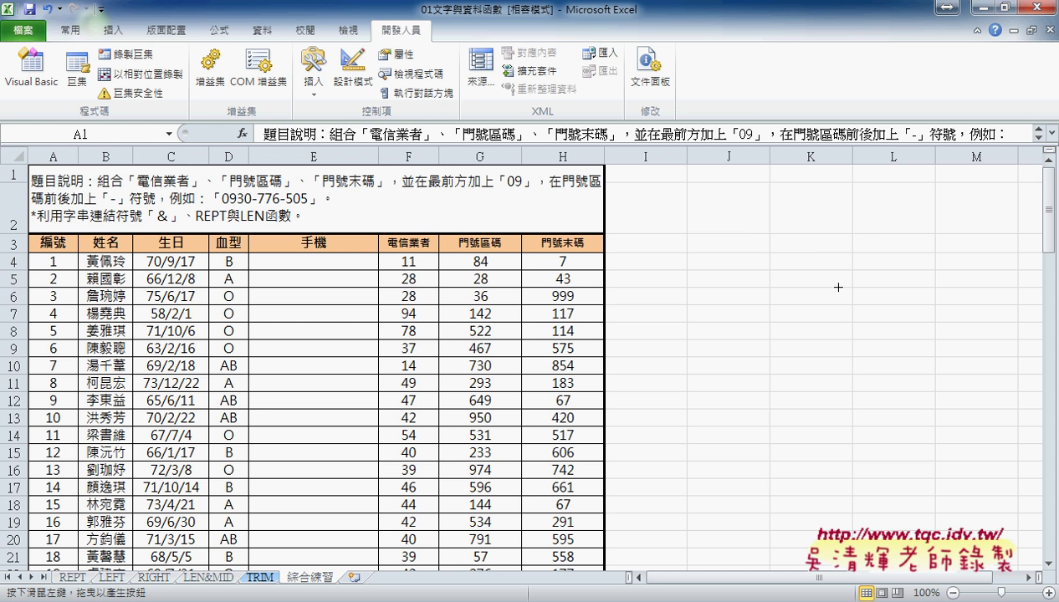
- Place the new button beside the table and assign it the 手機 macro
{"action": "mouse_move", "coordinate": [748, 260]}
{"action": "left_mouse_down"}
{"action": "mouse_move", "coordinate": [811, 278]}
{"action": "mouse_move", "coordinate": [825, 313]}
{"action": "mouse_move", "coordinate": [764, 270]}
{"action": "left_mouse_up"}
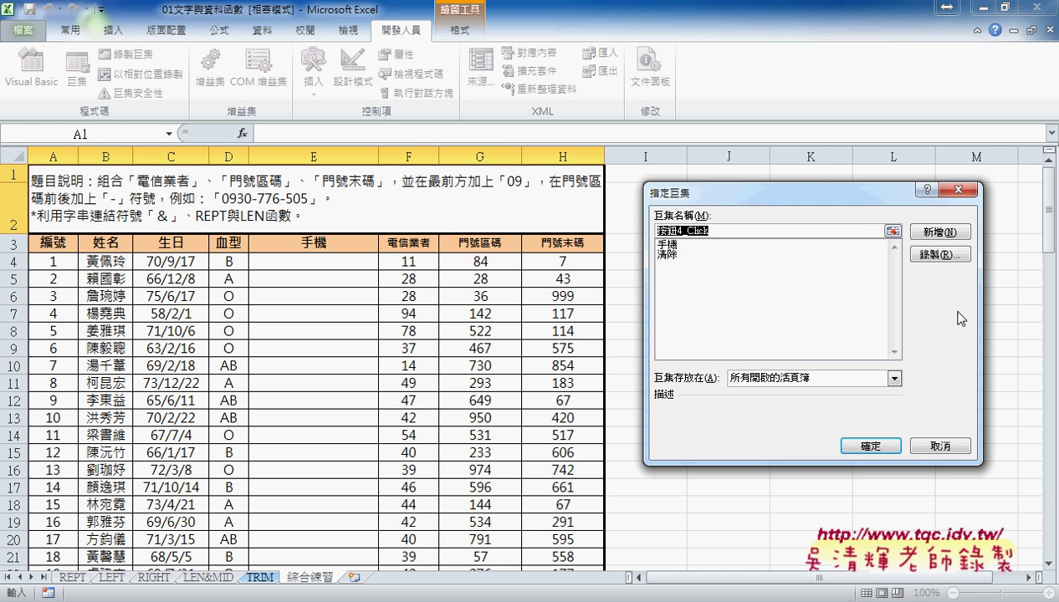
{"action": "left_click", "coordinate": [667, 244]}
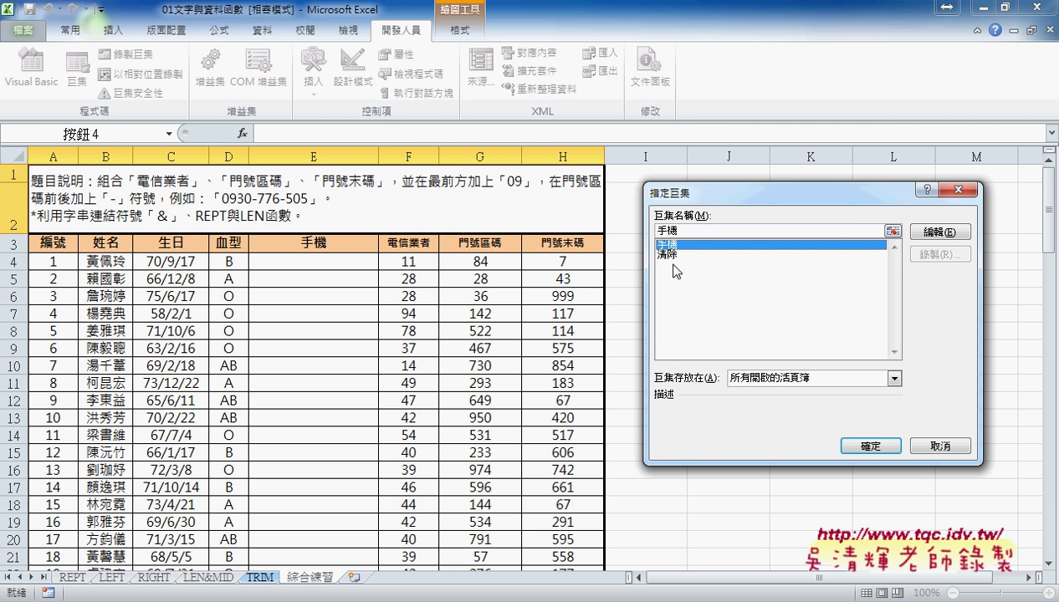
{"action": "double_click", "coordinate": [660, 230]}
{"action": "key", "text": "ctrl+c"}
{"action": "right_click", "coordinate": [663, 231]}
{"action": "left_click", "coordinate": [698, 260]}
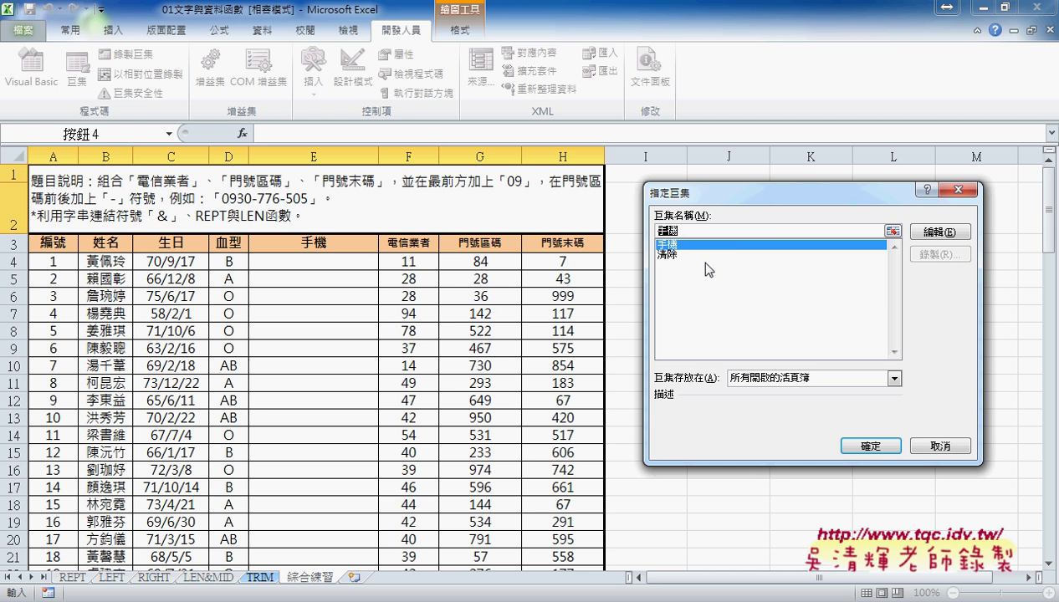
{"action": "left_click", "coordinate": [872, 447]}
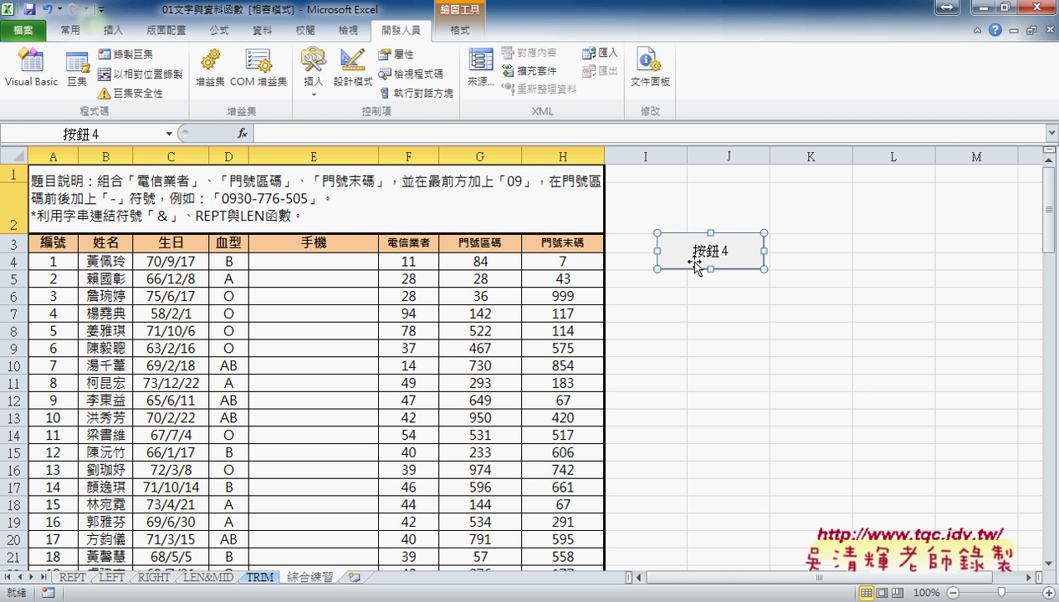
- Replace the button's default caption with 手機
{"action": "left_click", "coordinate": [726, 251]}
{"action": "key", "text": "BackSpace"}
{"action": "key", "text": "BackSpace"}
{"action": "key", "text": "BackSpace"}
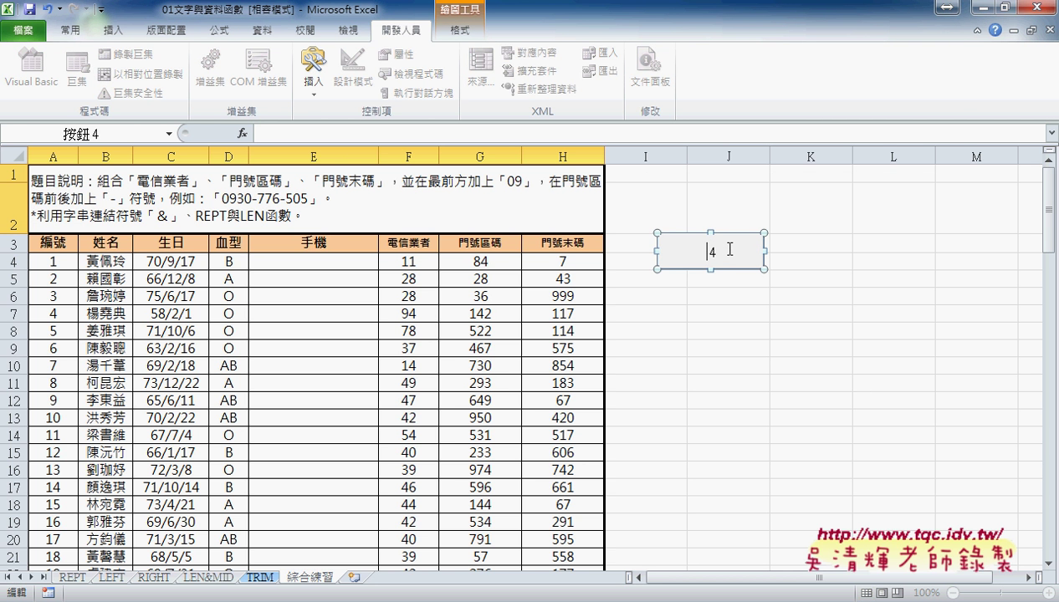
{"action": "key", "text": "BackSpace"}
{"action": "type", "text": "手機"}
{"action": "left_click", "coordinate": [778, 311]}
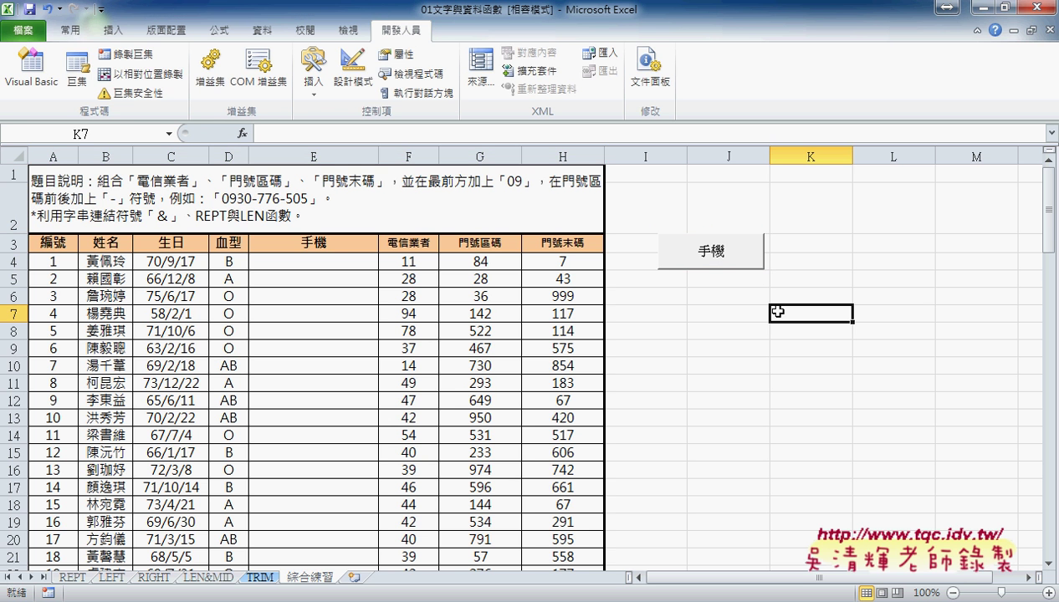
- Draw a second form button below 手機 and assign it the 清除 macro
{"action": "left_click", "coordinate": [314, 67]}
{"action": "left_click", "coordinate": [307, 131]}
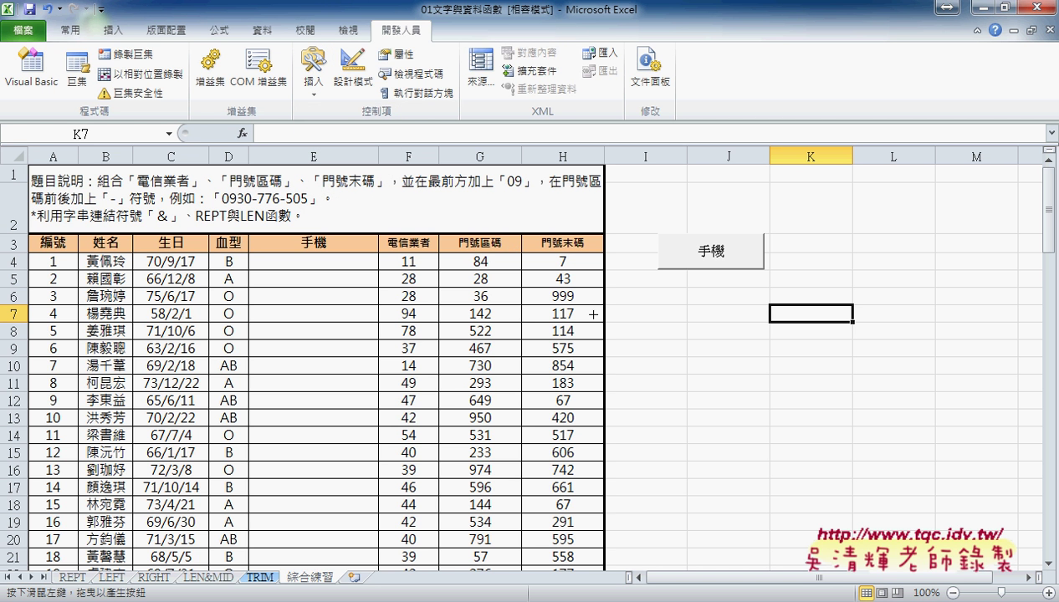
{"action": "left_click_drag", "start_coordinate": [658, 283], "coordinate": [763, 318]}
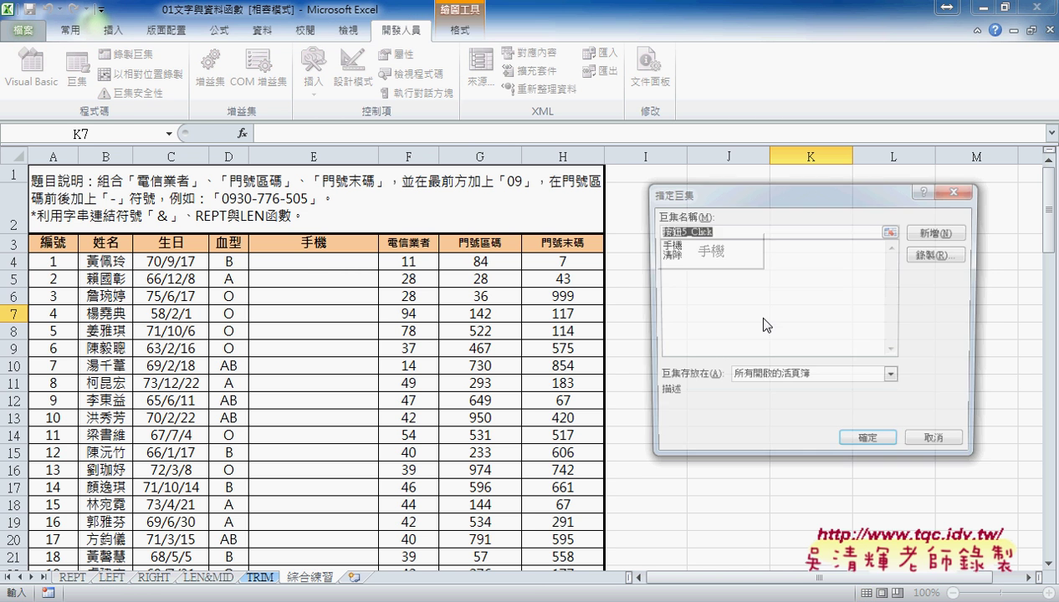
{"action": "left_click", "coordinate": [679, 254]}
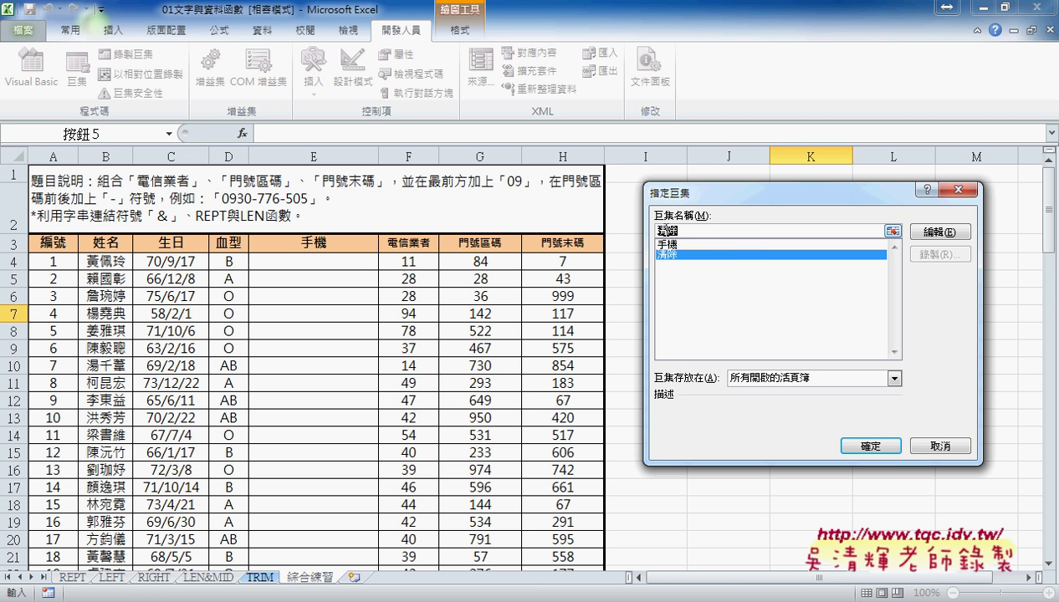
{"action": "right_click", "coordinate": [655, 229]}
{"action": "left_click", "coordinate": [701, 266]}
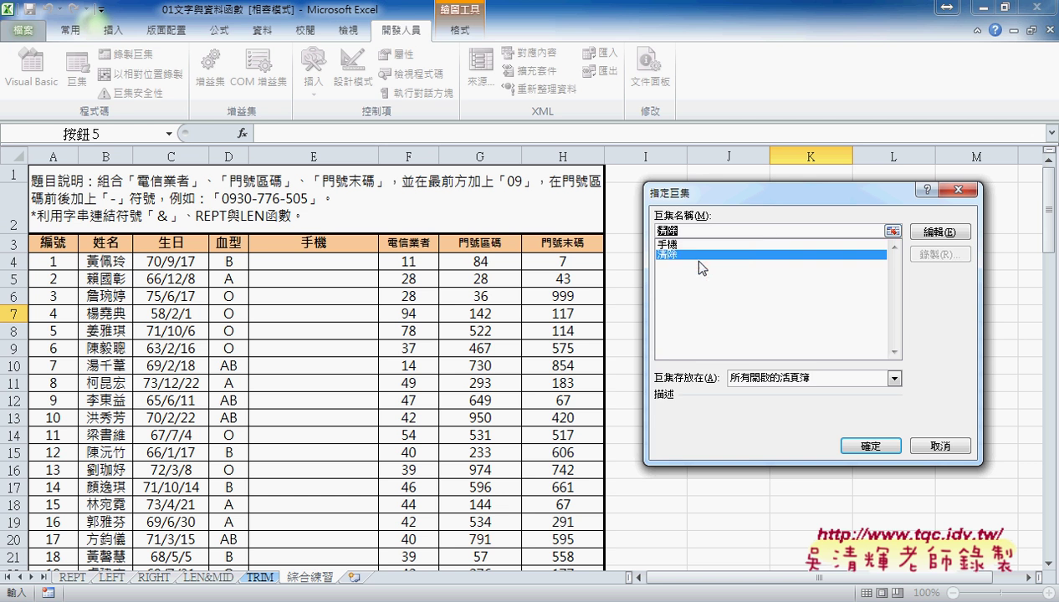
{"action": "left_click", "coordinate": [870, 447]}
- Replace the new button's default caption with 清除
{"action": "key", "text": "Delete"}
{"action": "key", "text": "Delete"}
{"action": "key", "text": "Delete"}
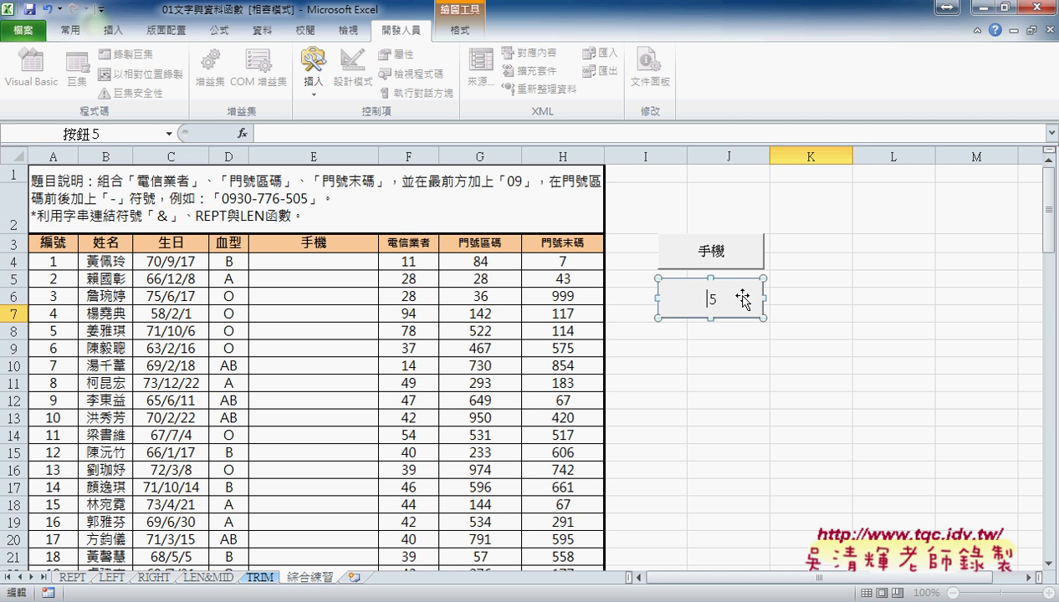
{"action": "key", "text": "Delete"}
{"action": "key", "text": "ctrl+v"}
{"action": "left_click", "coordinate": [855, 326]}
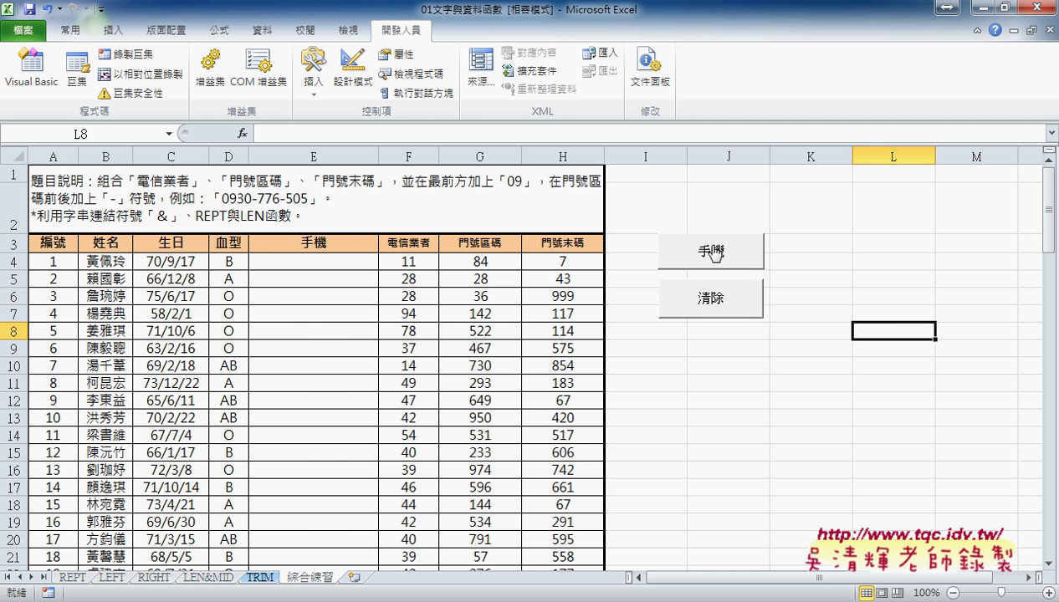
{"action": "left_click", "coordinate": [716, 253]}
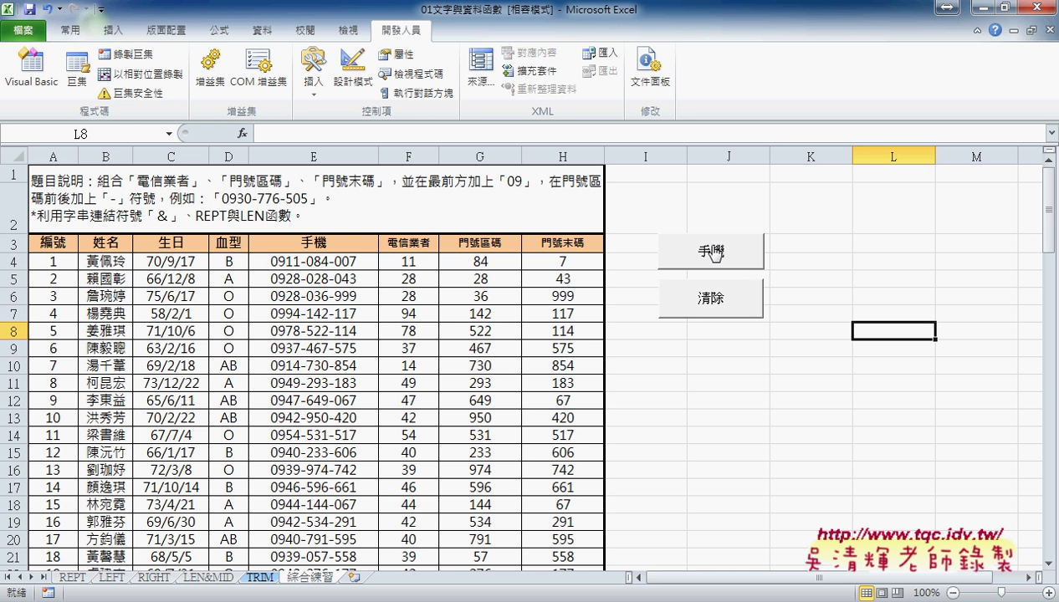
{"action": "left_click", "coordinate": [716, 300]}
{"action": "left_click", "coordinate": [719, 255]}
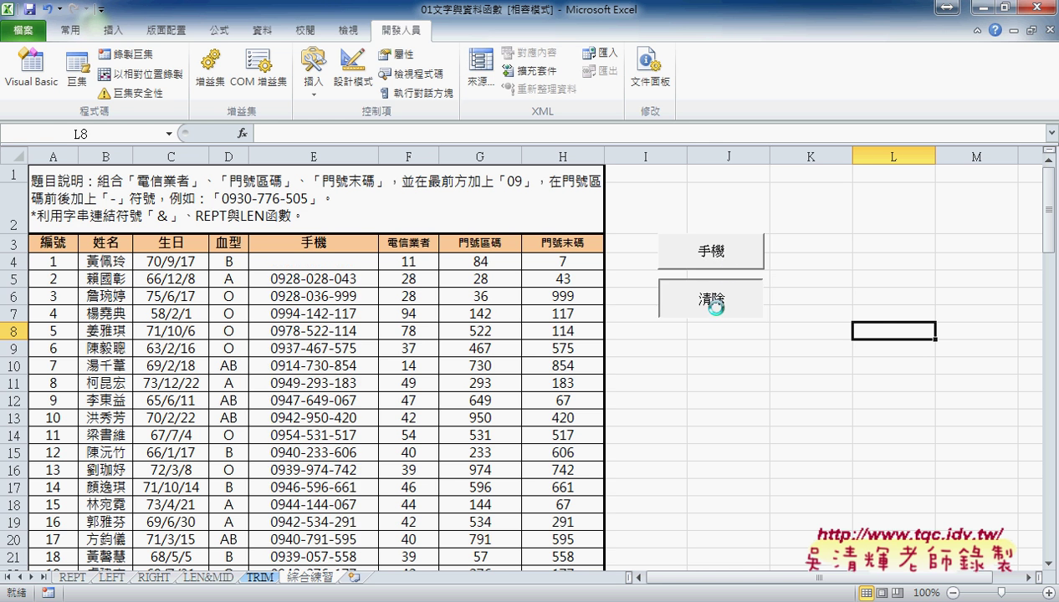
{"action": "left_click", "coordinate": [720, 300]}
{"action": "left_click", "coordinate": [725, 259]}
{"action": "left_click", "coordinate": [719, 299]}
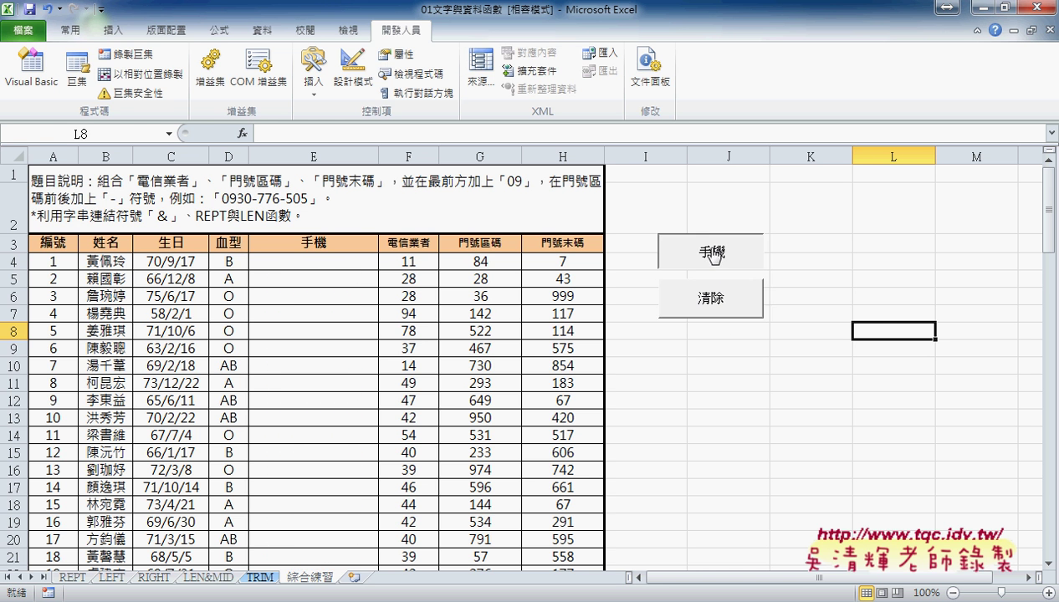
{"action": "left_click", "coordinate": [716, 277]}
{"action": "left_click", "coordinate": [710, 251]}
{"action": "left_click", "coordinate": [716, 297]}
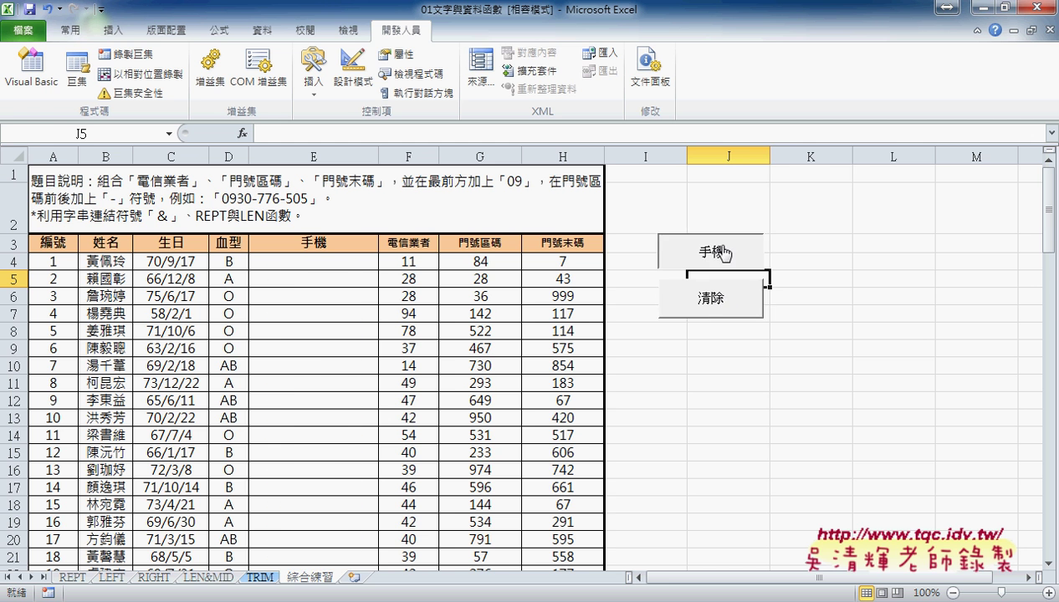
{"action": "left_click", "coordinate": [709, 251]}
{"action": "left_click", "coordinate": [753, 309]}
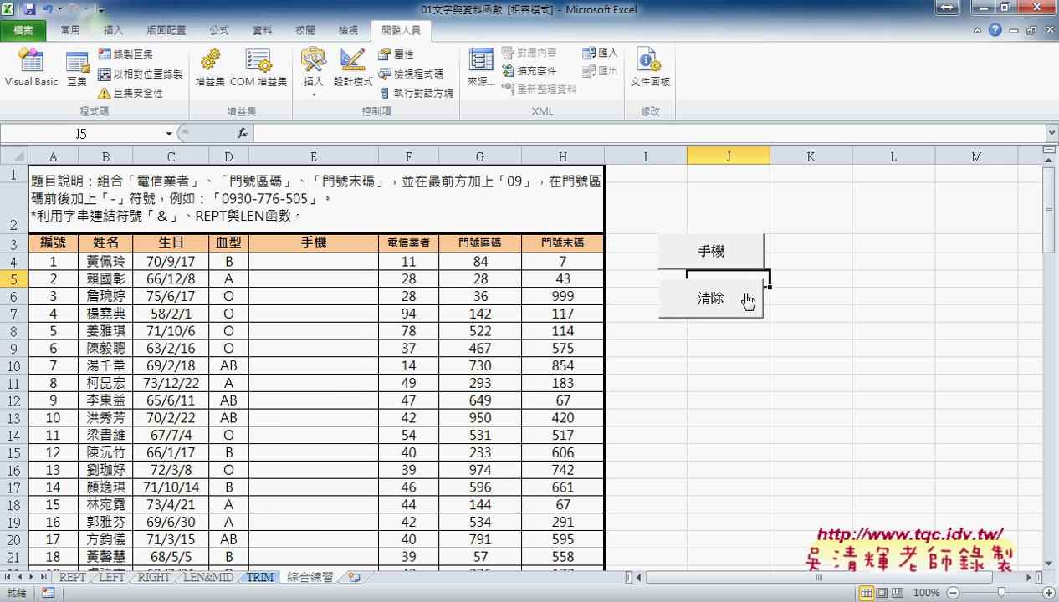
{"action": "left_click", "coordinate": [833, 278]}
{"action": "left_click", "coordinate": [876, 283]}
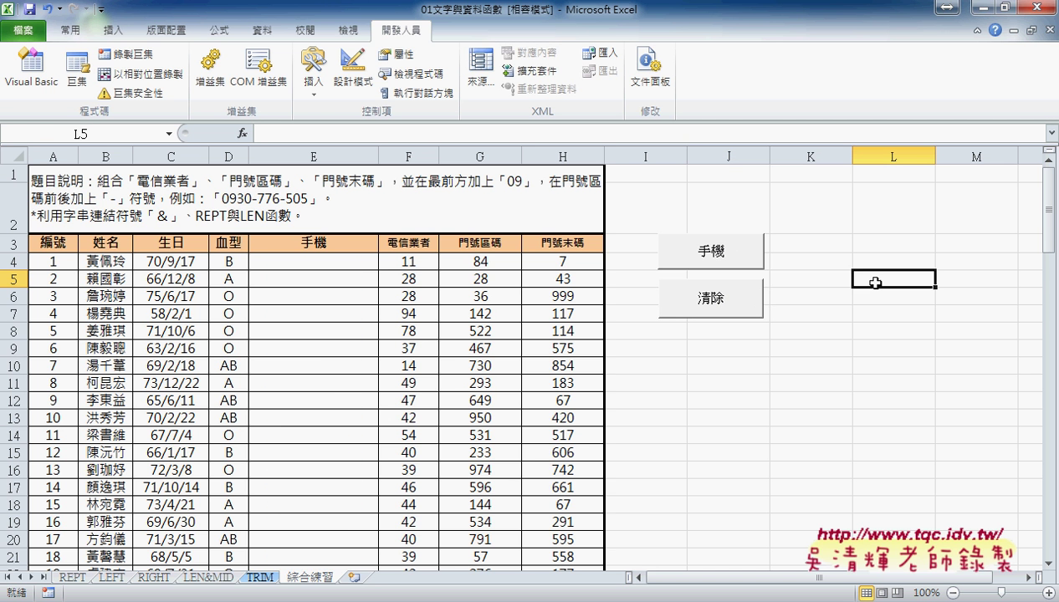
{"action": "left_click", "coordinate": [749, 302]}
{"action": "left_click", "coordinate": [709, 252]}
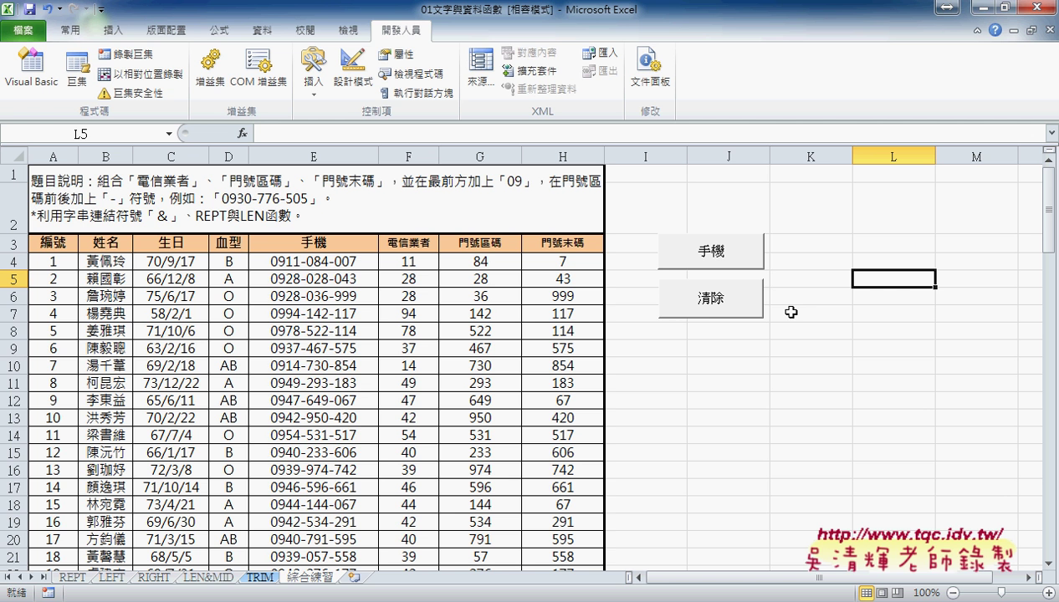
{"action": "left_click", "coordinate": [718, 306]}
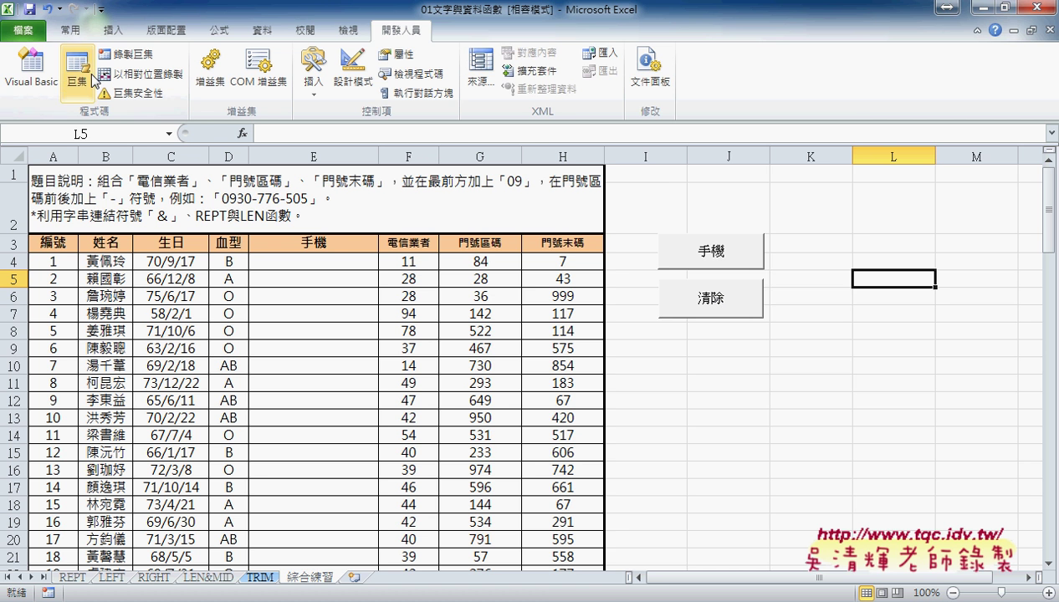
- Open the VBA editor, reposition its window, and view the 手機 macro code
{"action": "left_click", "coordinate": [31, 74]}
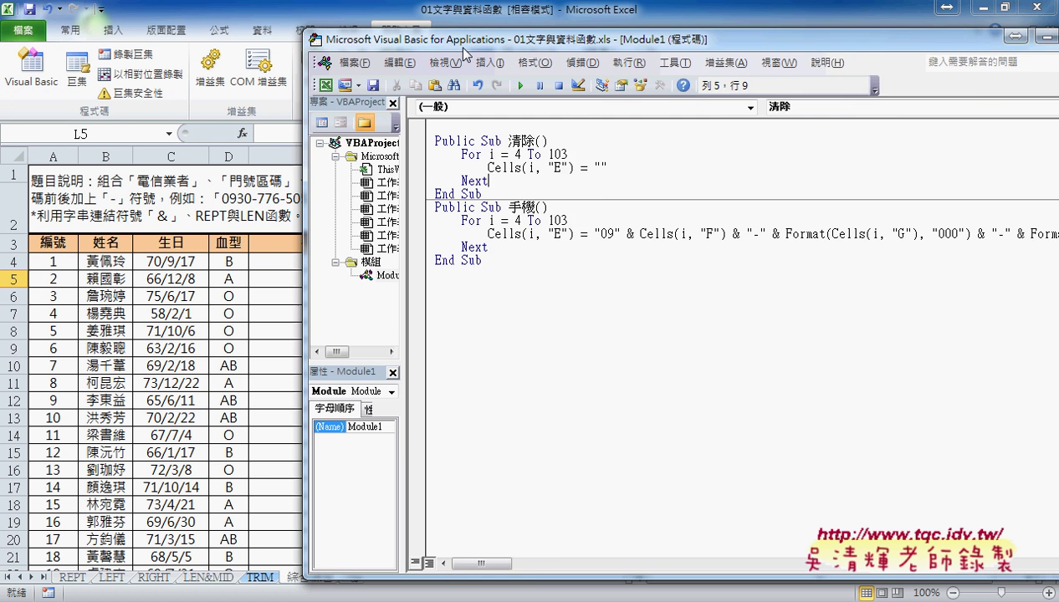
{"action": "left_click_drag", "start_coordinate": [646, 64], "coordinate": [427, 51]}
{"action": "left_click", "coordinate": [465, 167]}
{"action": "left_click", "coordinate": [465, 216]}
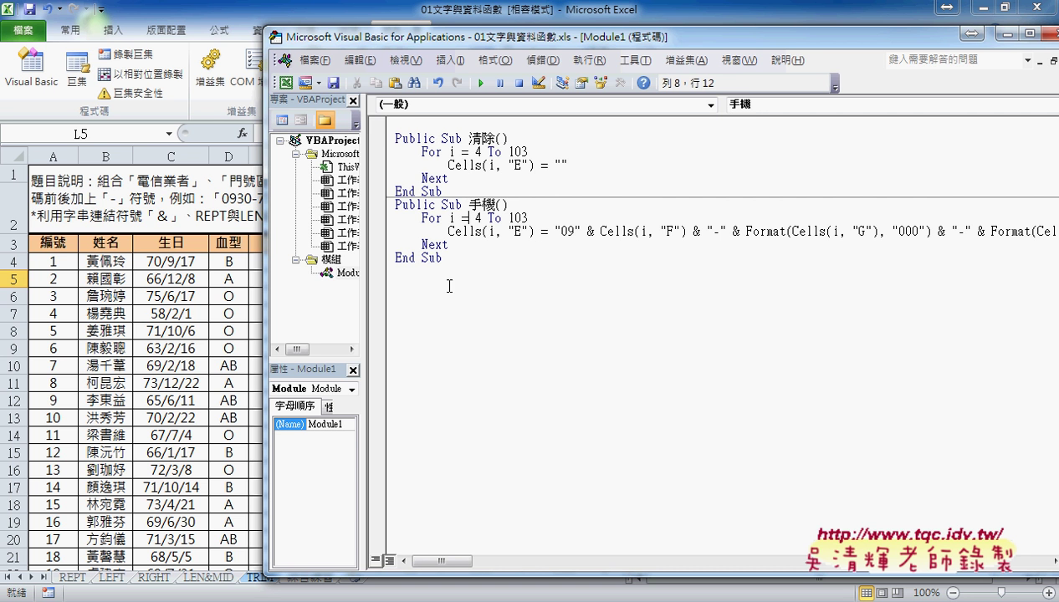
- Select Module1 in the project list, return to the 清除 macro, and open the Insert menu
{"action": "left_click_drag", "start_coordinate": [361, 285], "coordinate": [382, 285]}
{"action": "left_click", "coordinate": [350, 275]}
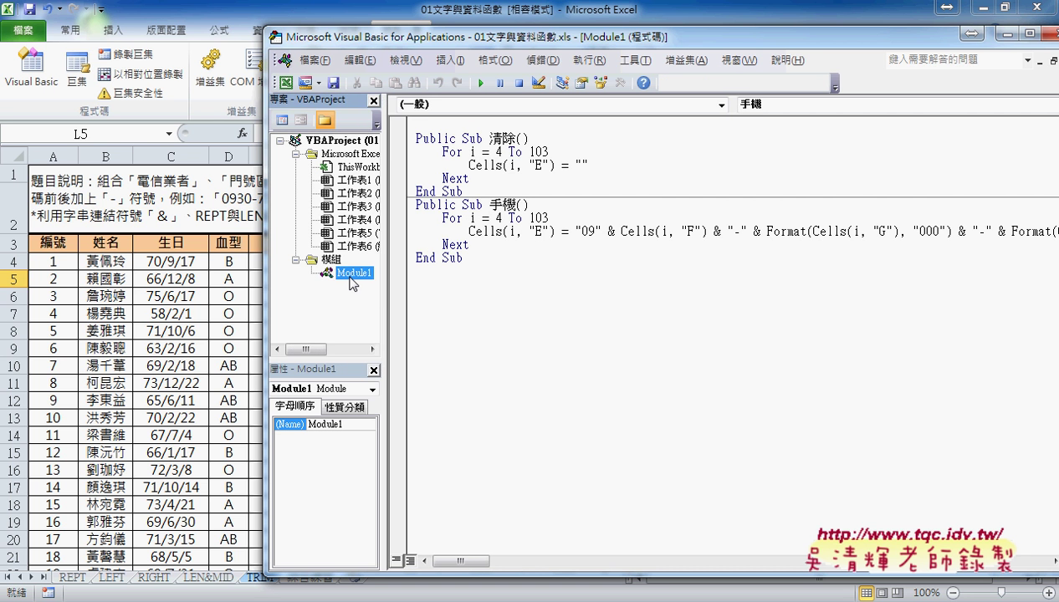
{"action": "left_click", "coordinate": [476, 152]}
{"action": "left_click", "coordinate": [449, 61]}
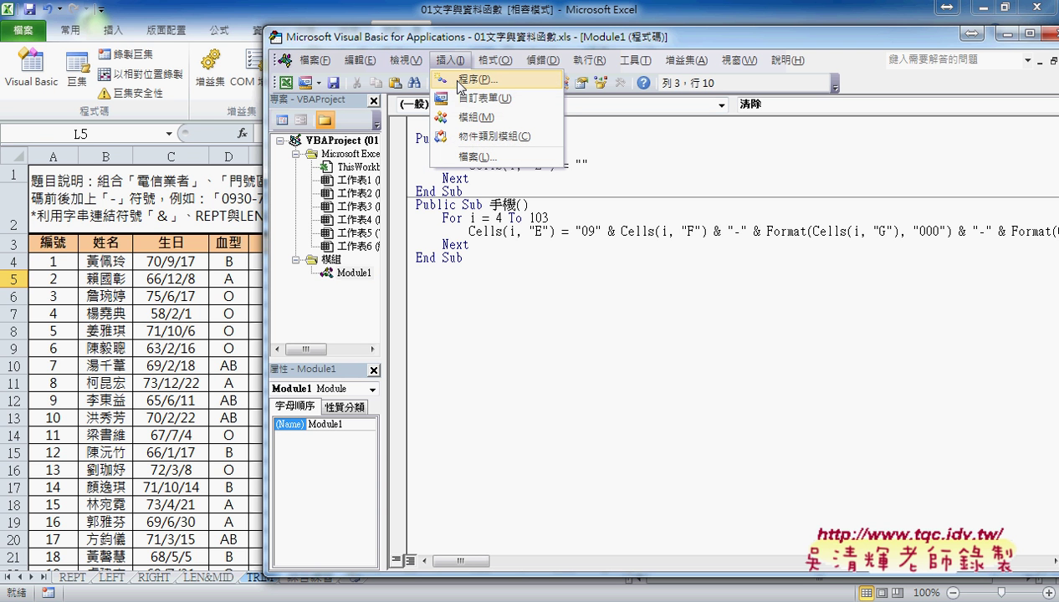